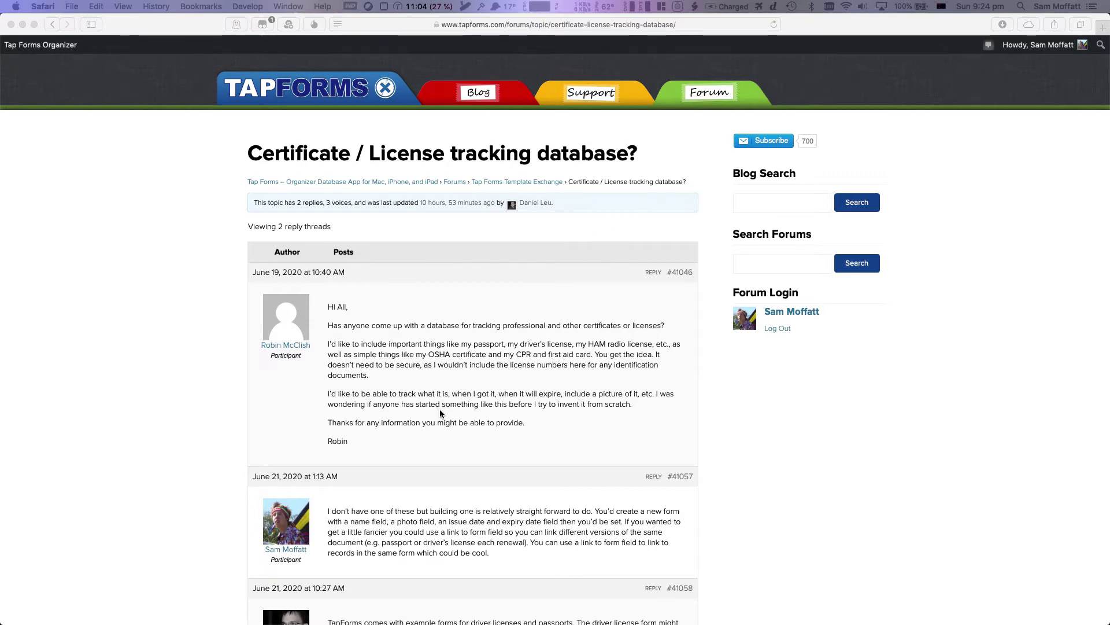
- Scroll down through the replies of the 'Certificate / License tracking database?' forum thread in Safari
scroll(440, 413, down, 5)
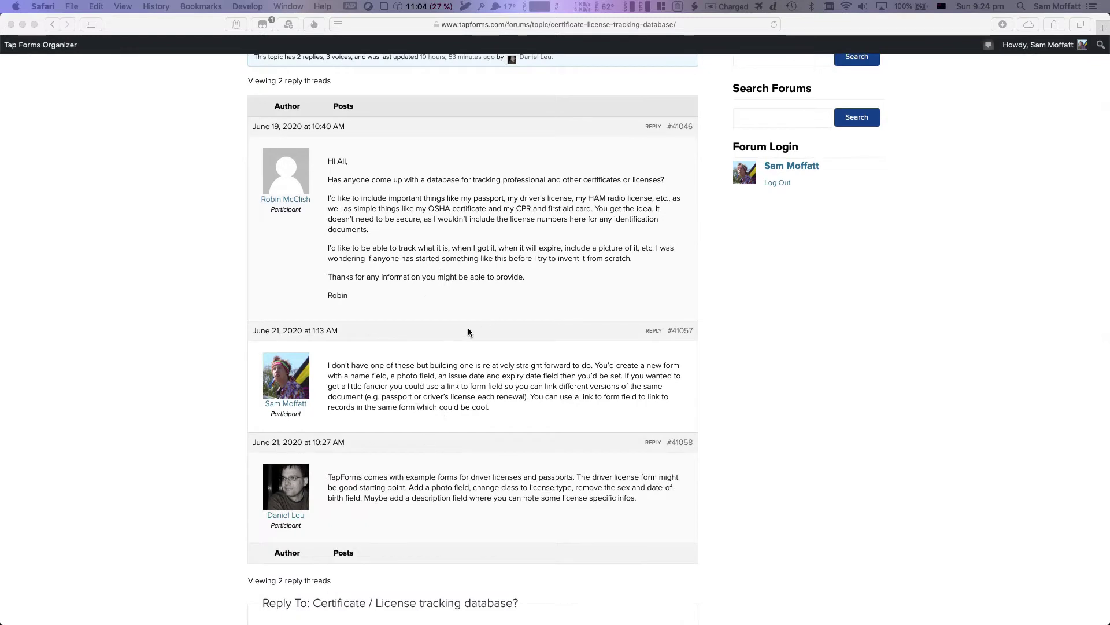
scroll(491, 467, down, 4)
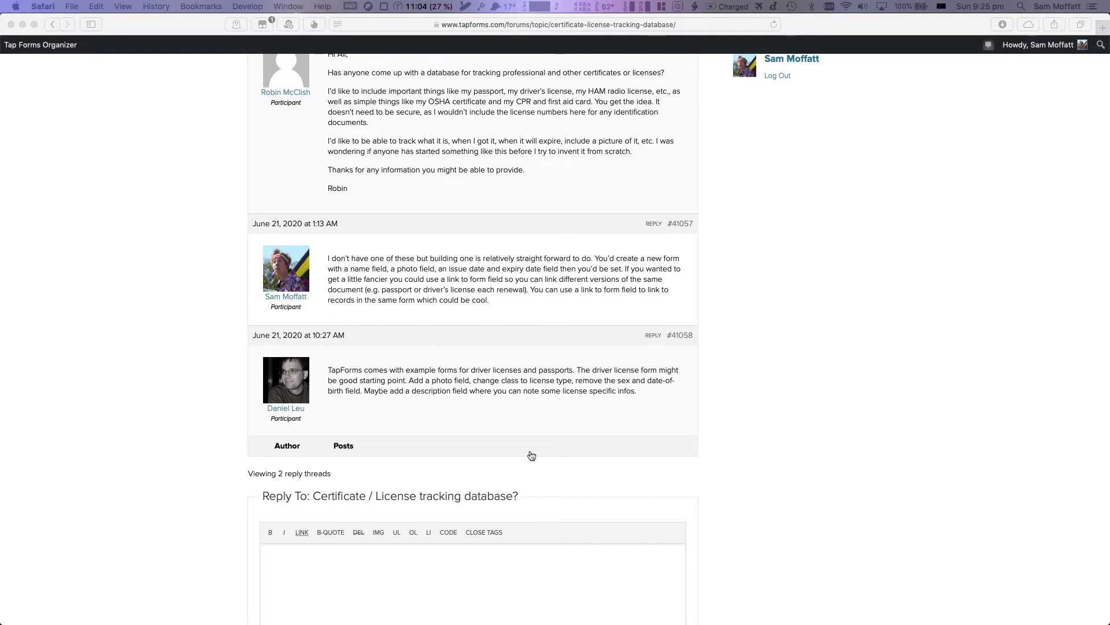
- Open the Sample Forms database from Tap Forms' document chooser
key(super+Tab)
scroll(560, 360, down, 10)
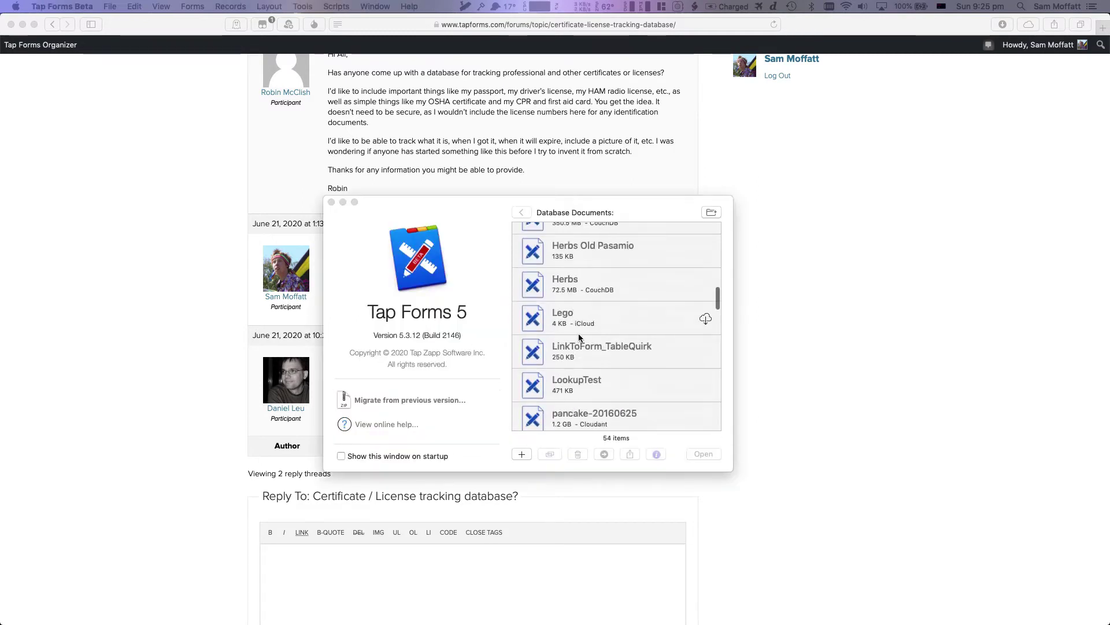
scroll(579, 341, down, 10)
scroll(574, 358, up, 8)
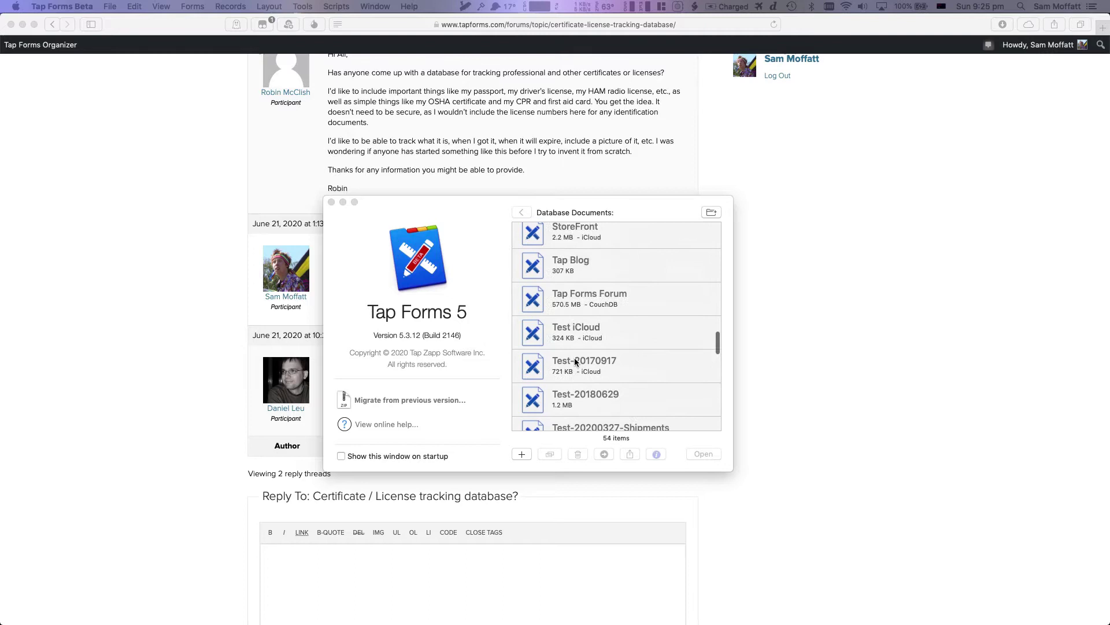
scroll(574, 357, up, 10)
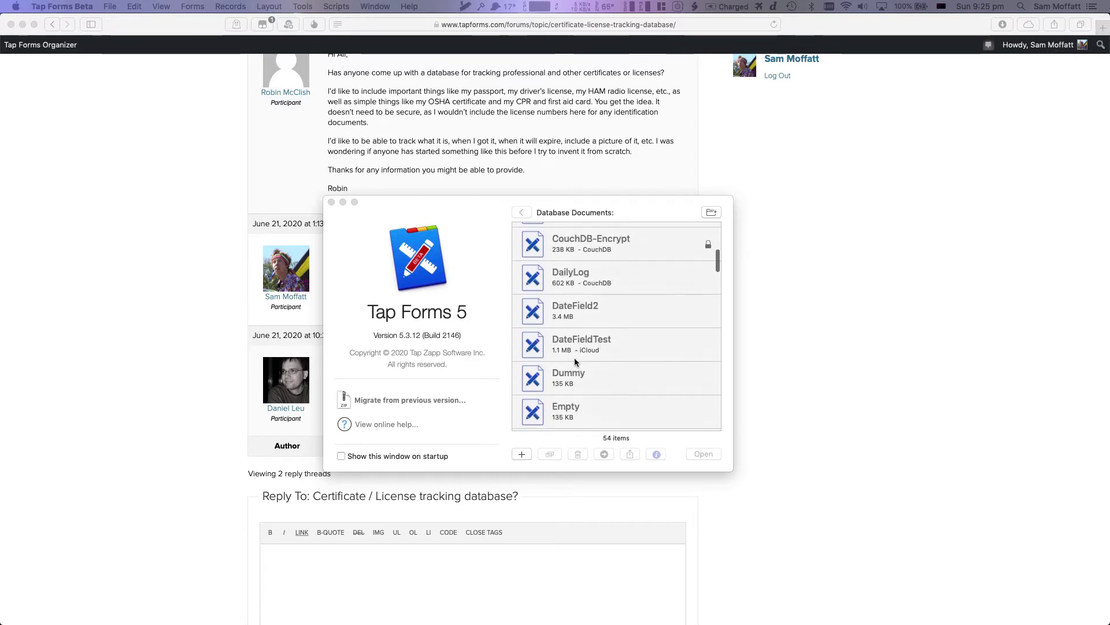
scroll(574, 357, up, 5)
click(601, 307)
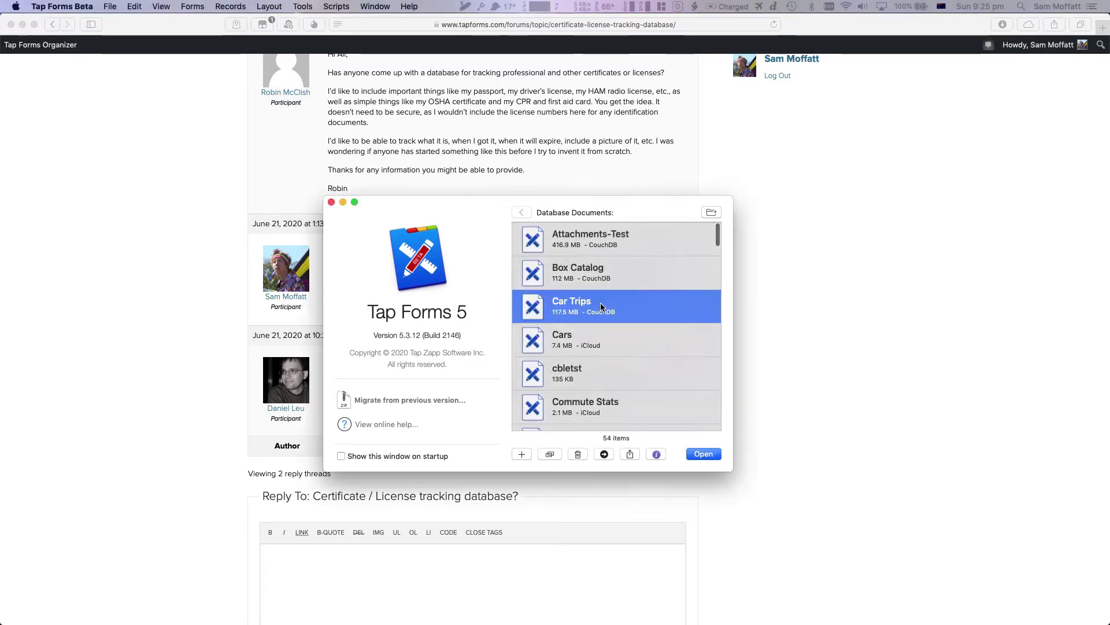
key(s)
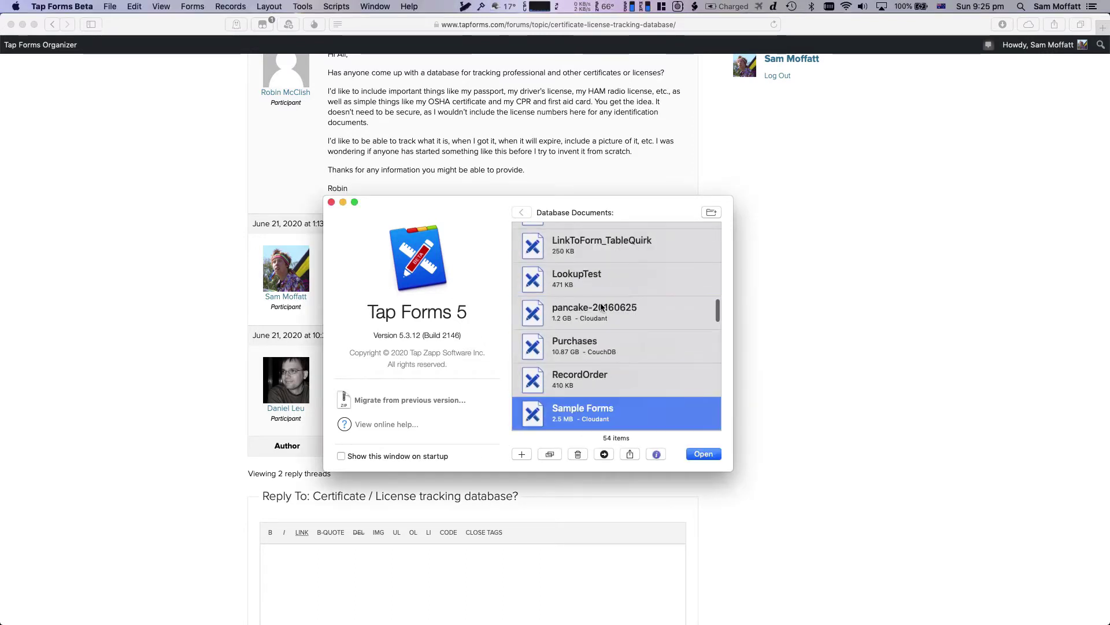
double_click(593, 415)
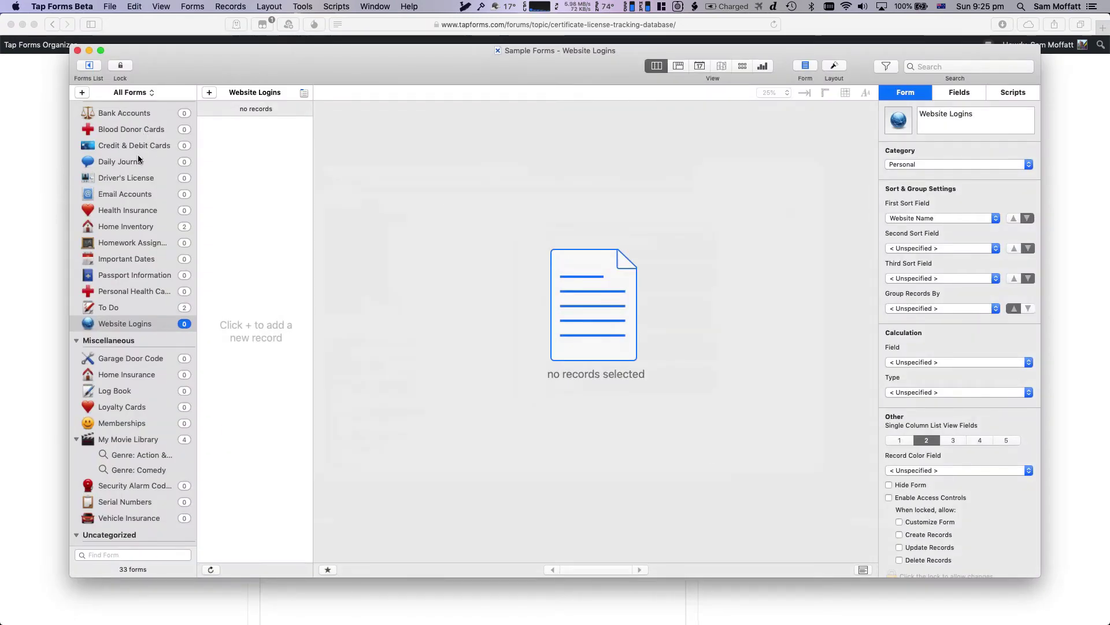
- Inspect the Driver's License form's fields, add a blank record and try the License Owner contact picker
click(150, 184)
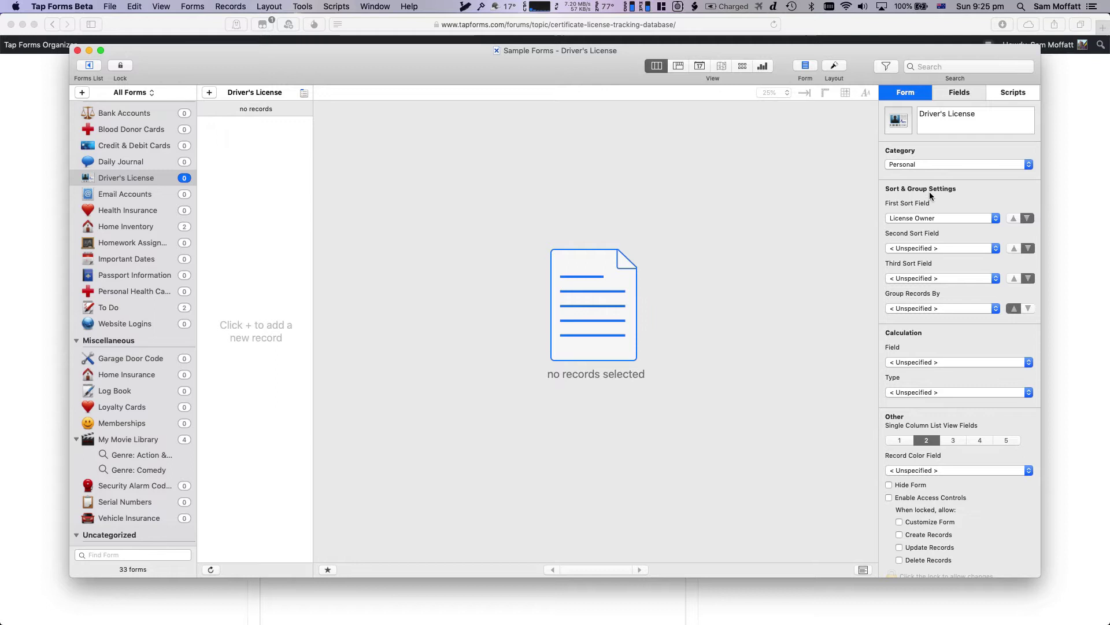
click(954, 94)
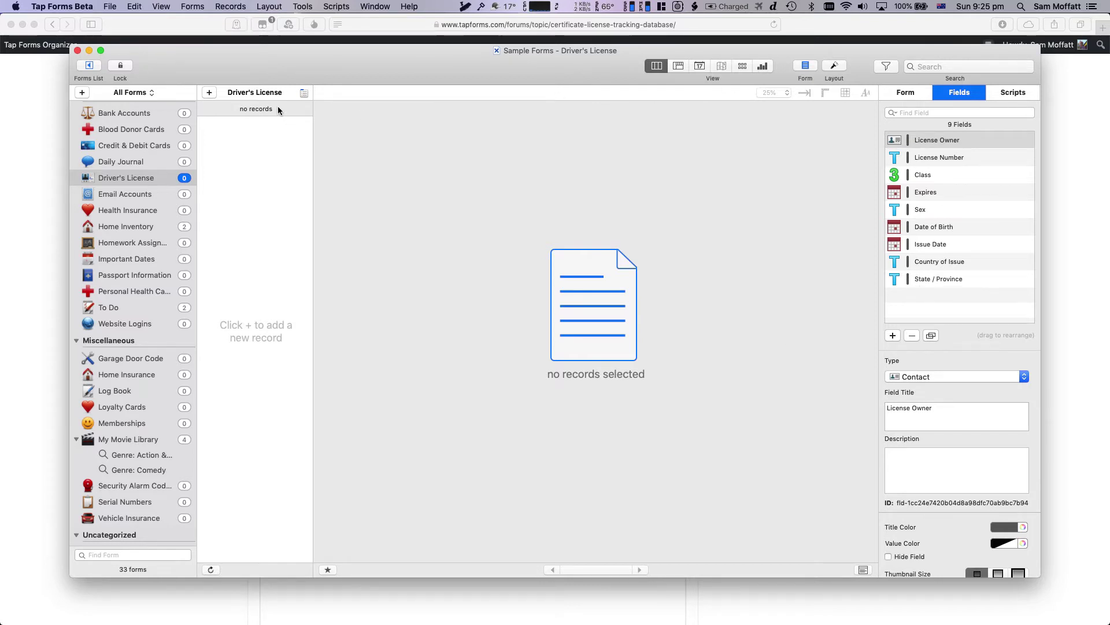
click(206, 93)
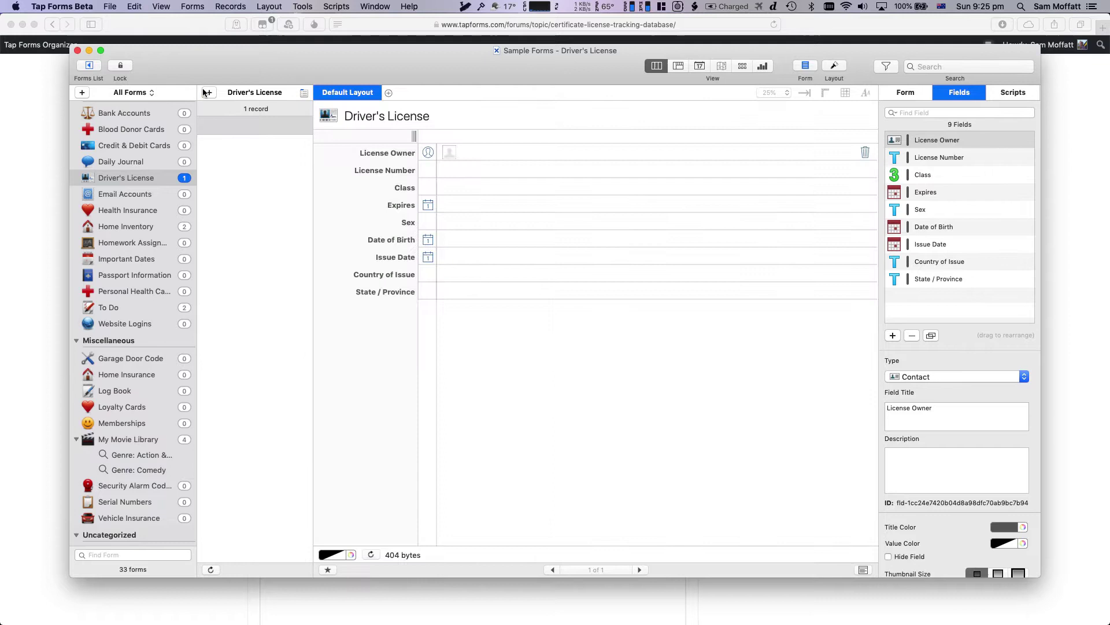
click(545, 171)
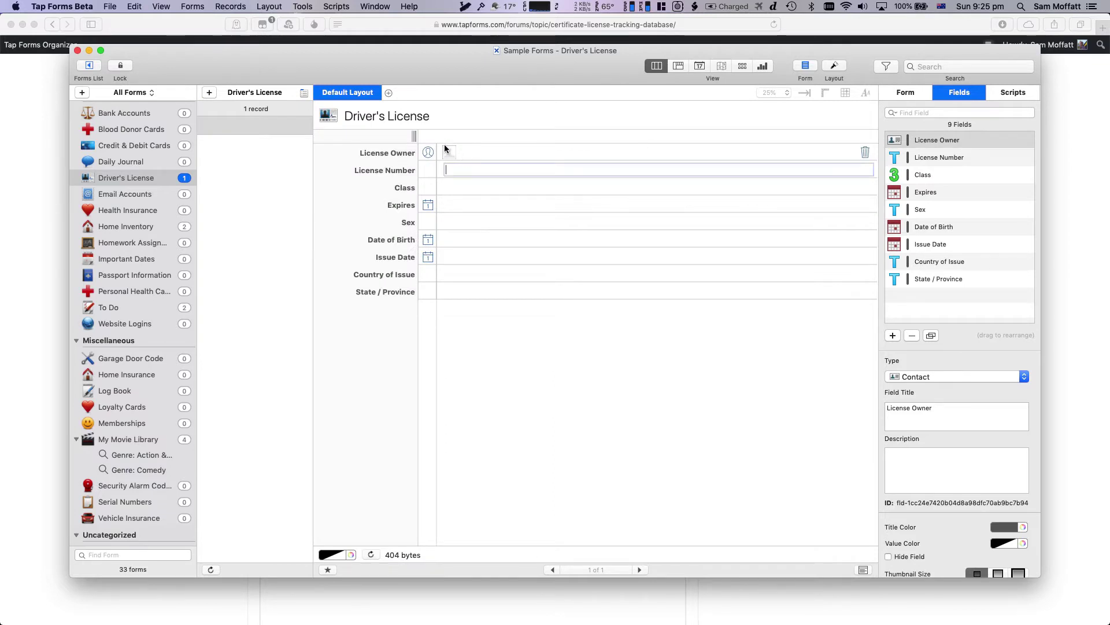
click(447, 149)
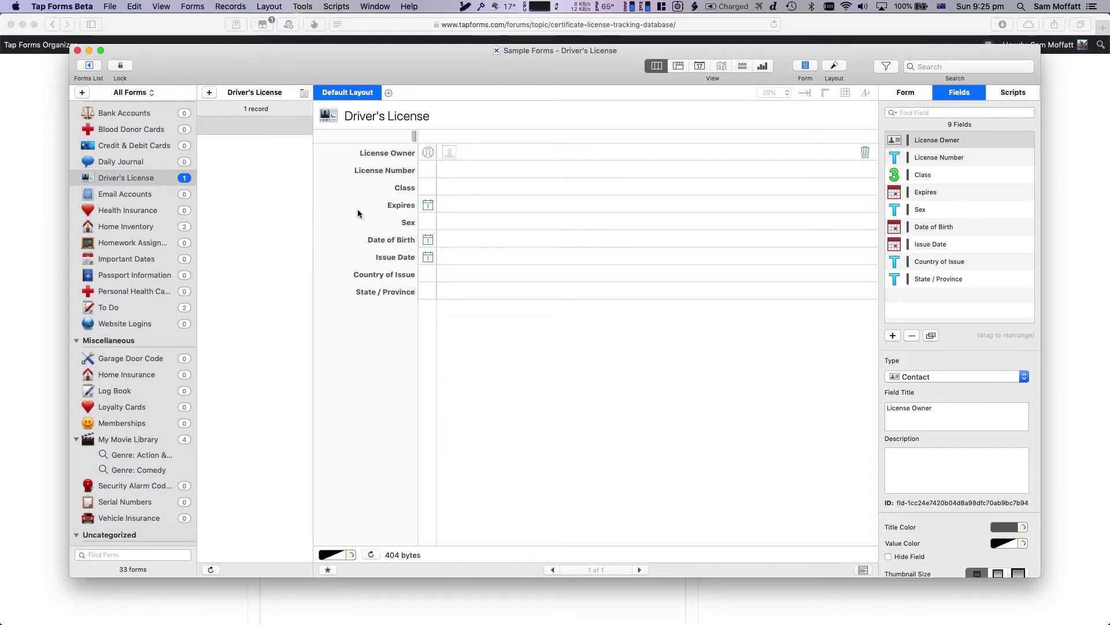
click(429, 153)
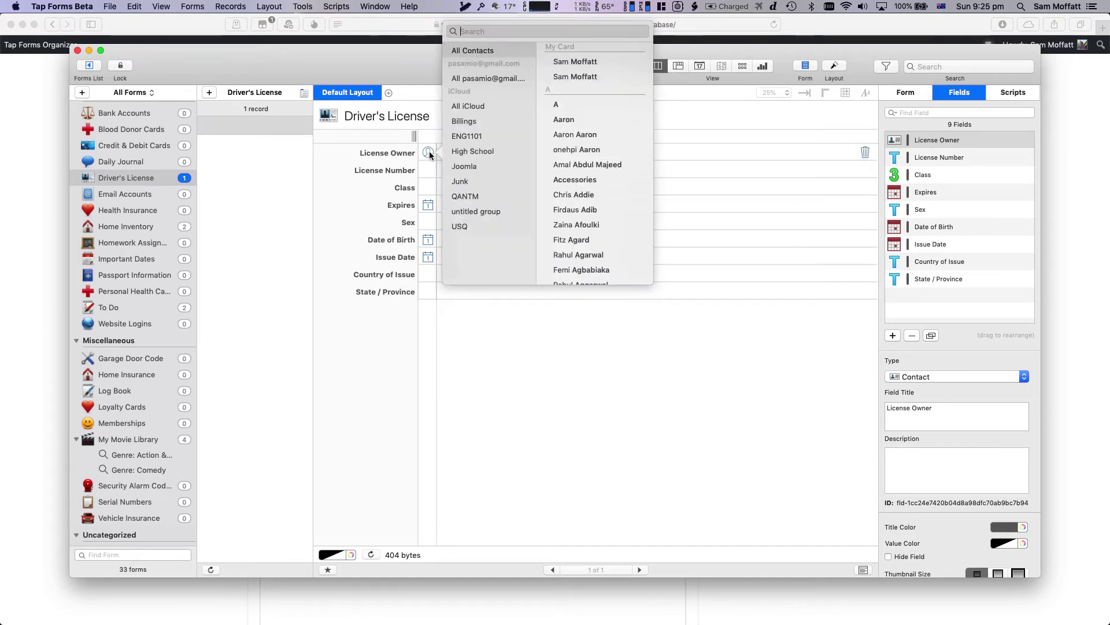
click(361, 206)
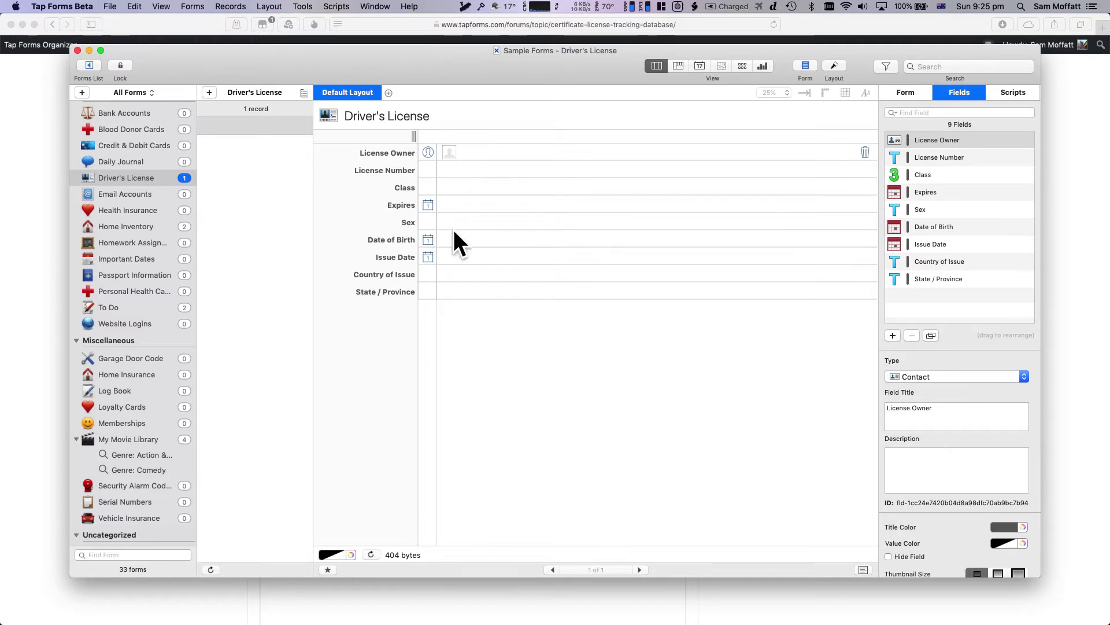
click(445, 170)
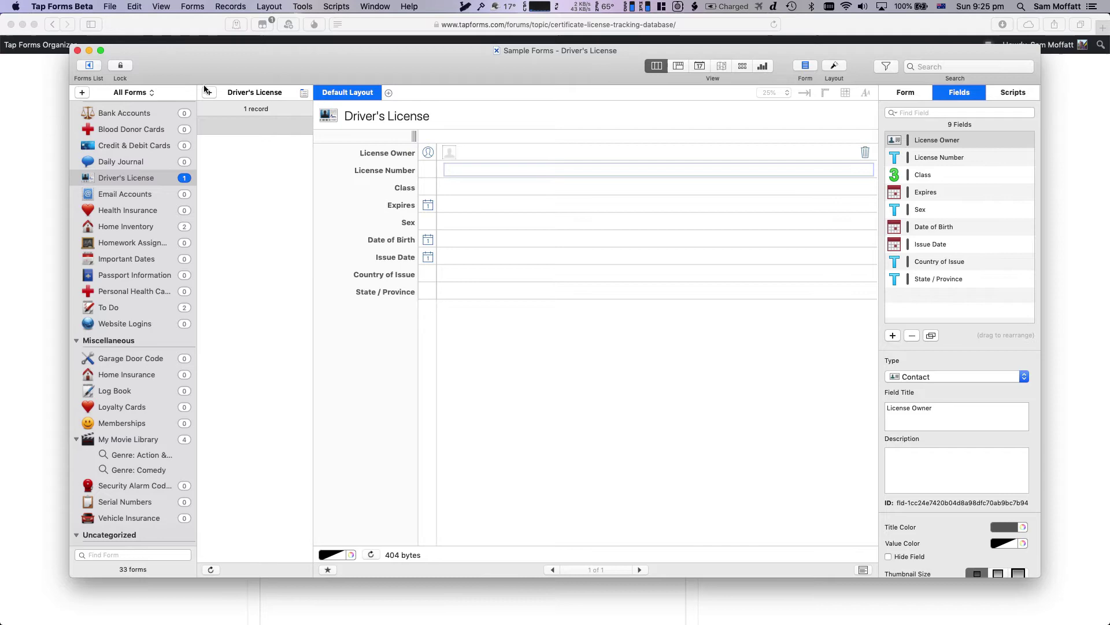
- Close Sample Forms and create a new 'License Tracker' database snapped to the right half
key(super+w)
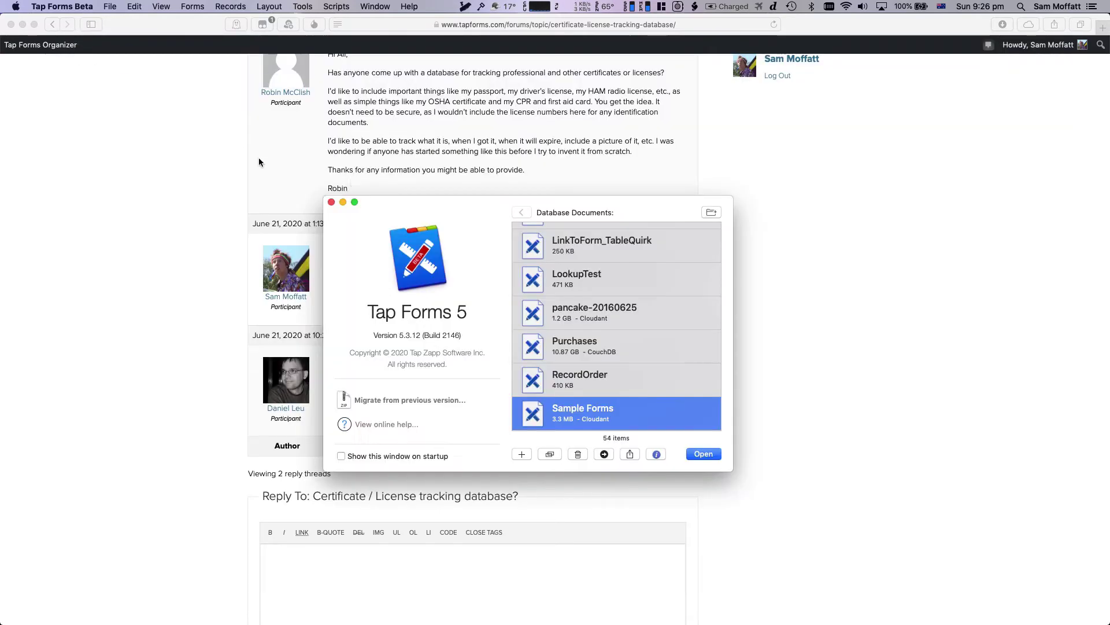
click(528, 457)
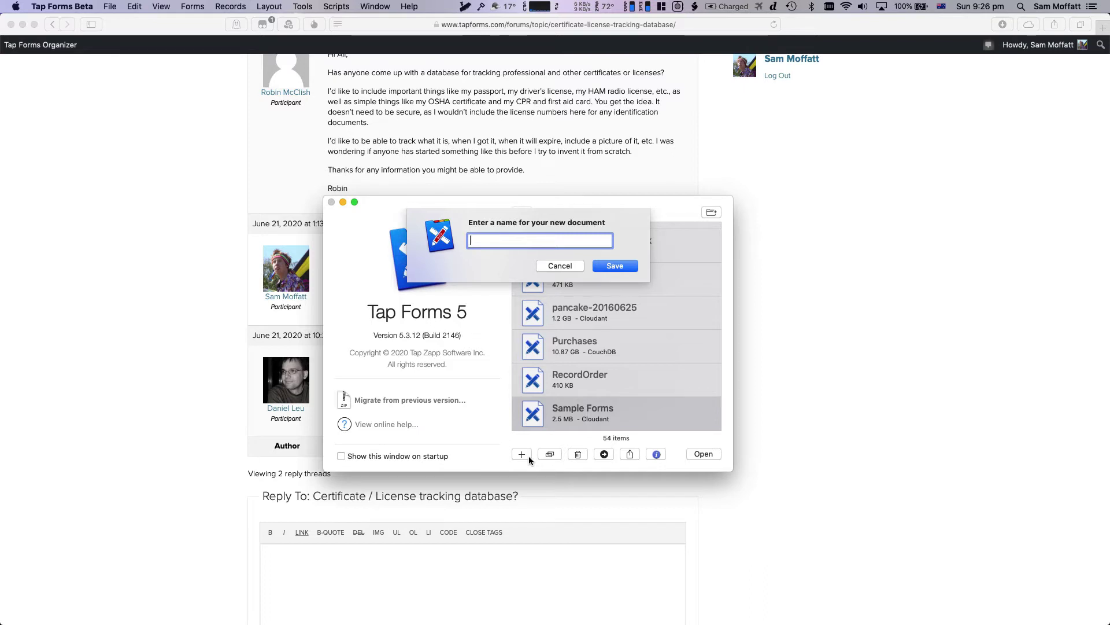
text(License Tracker)
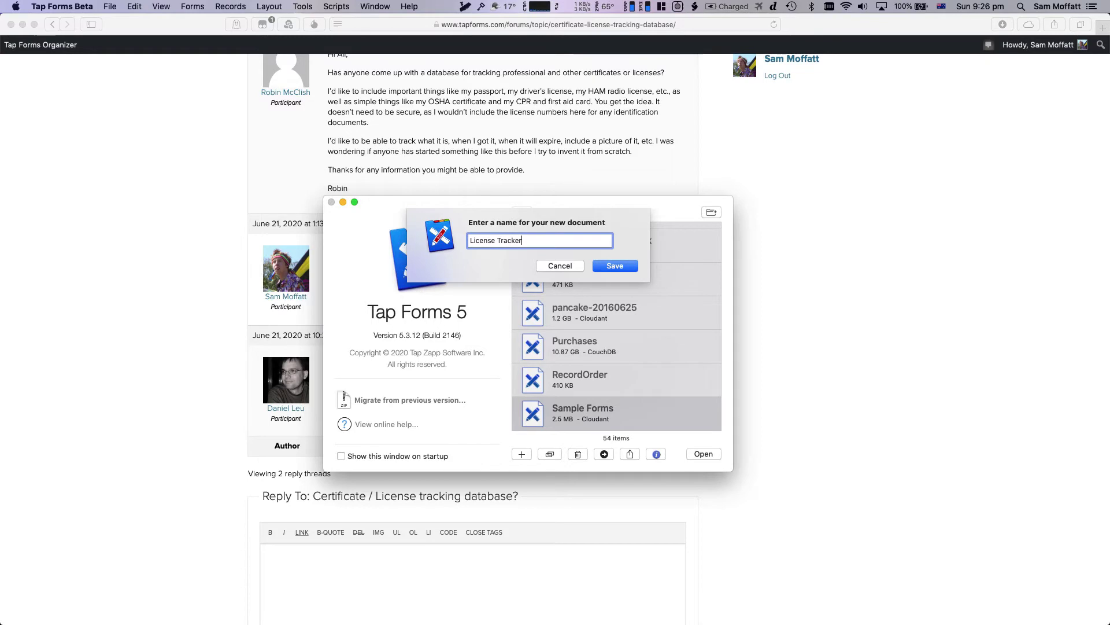
key(Return)
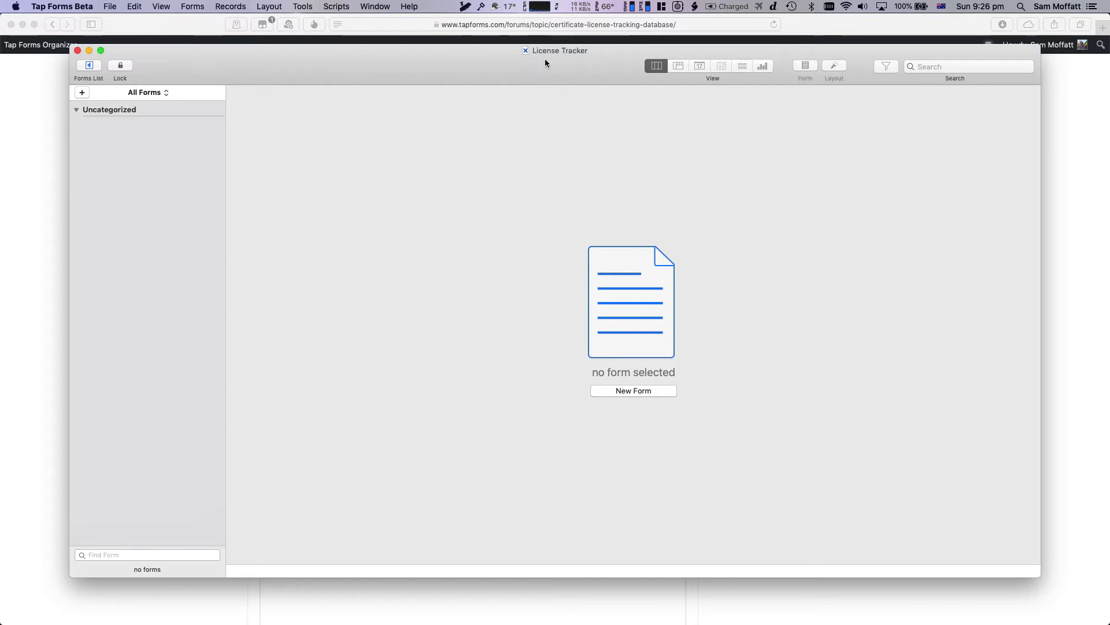
key(ctrl+alt+Right)
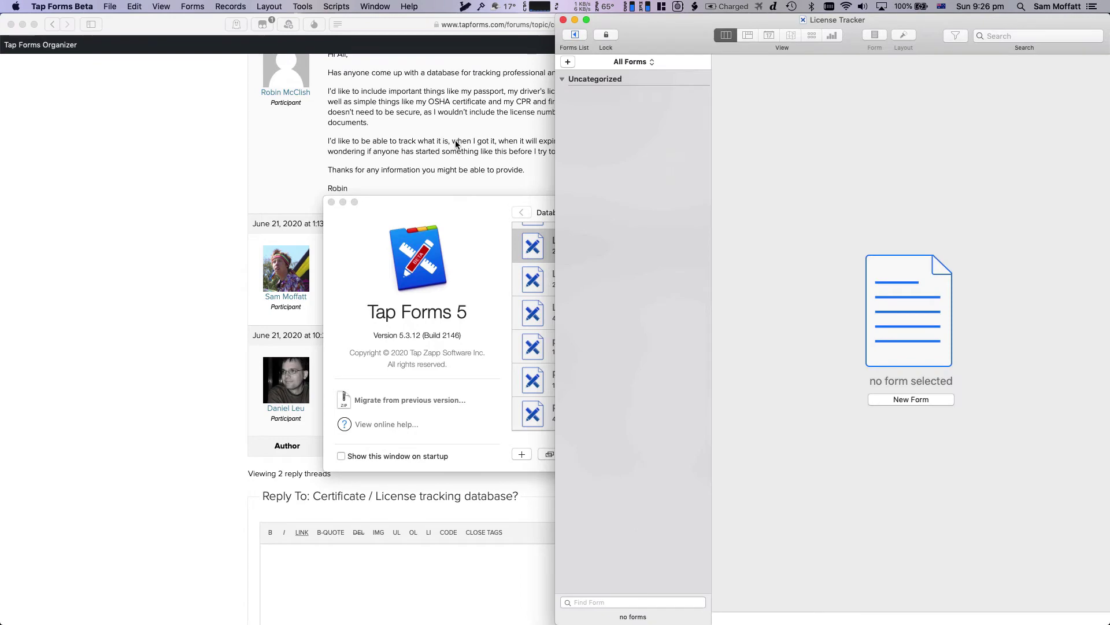
- Put Safari's forum thread on the left half and widen License Tracker to meet it
click(456, 144)
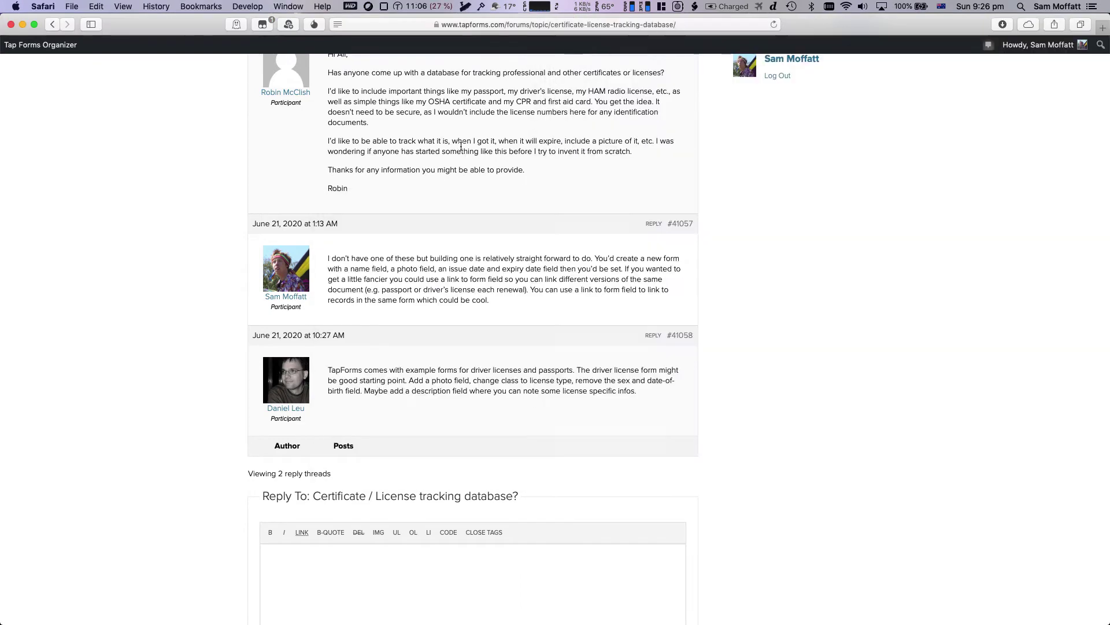
key(super+m)
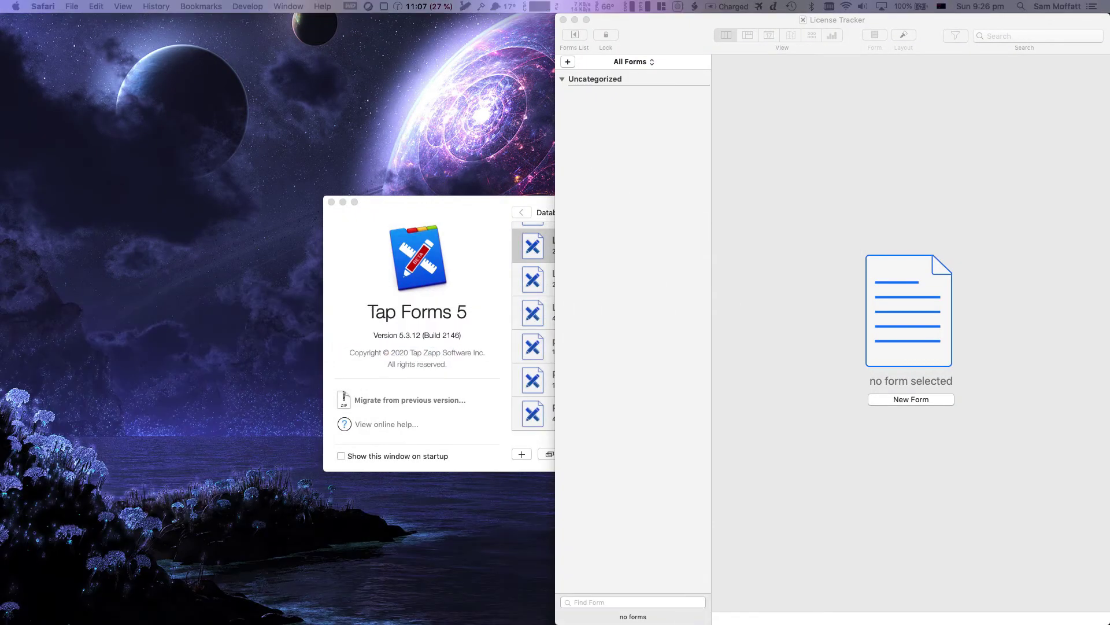
drag(35, 317, 1, 155)
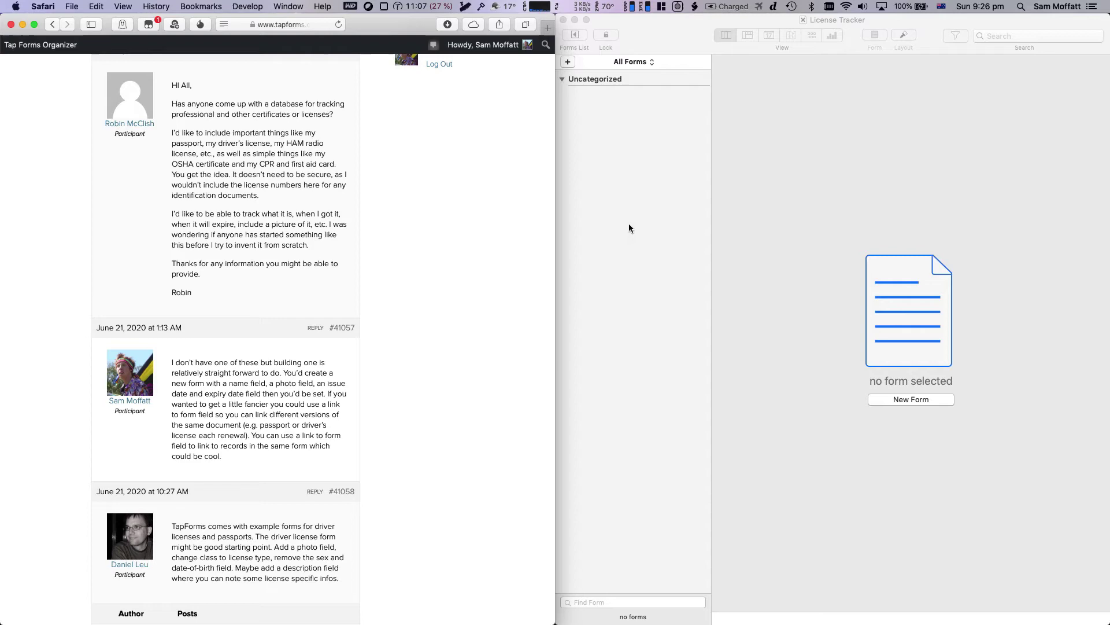
drag(555, 242, 401, 258)
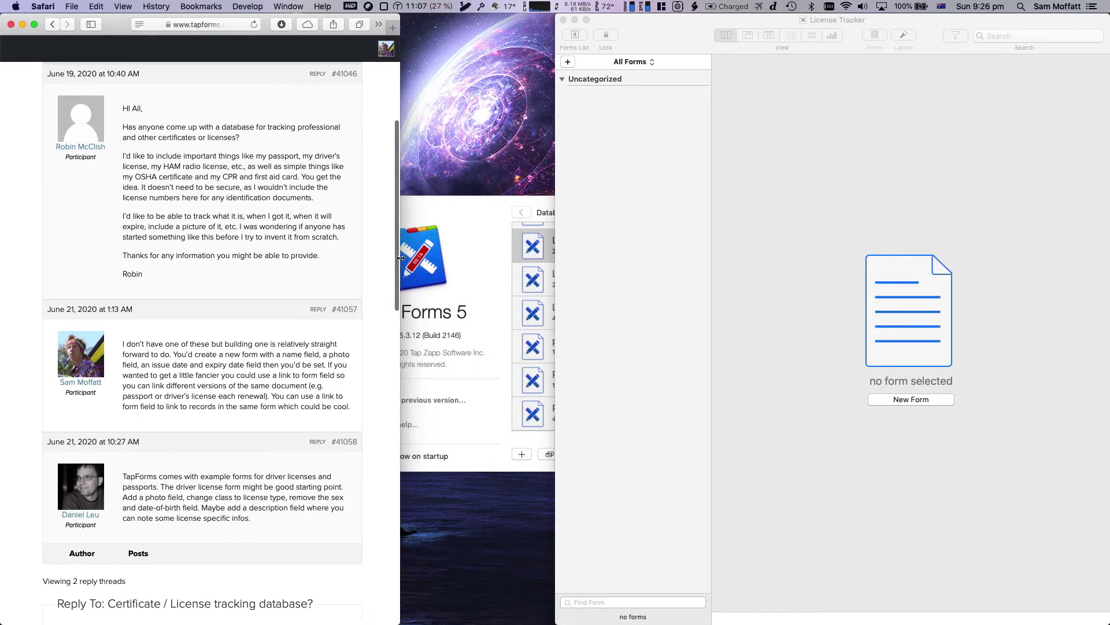
click(585, 258)
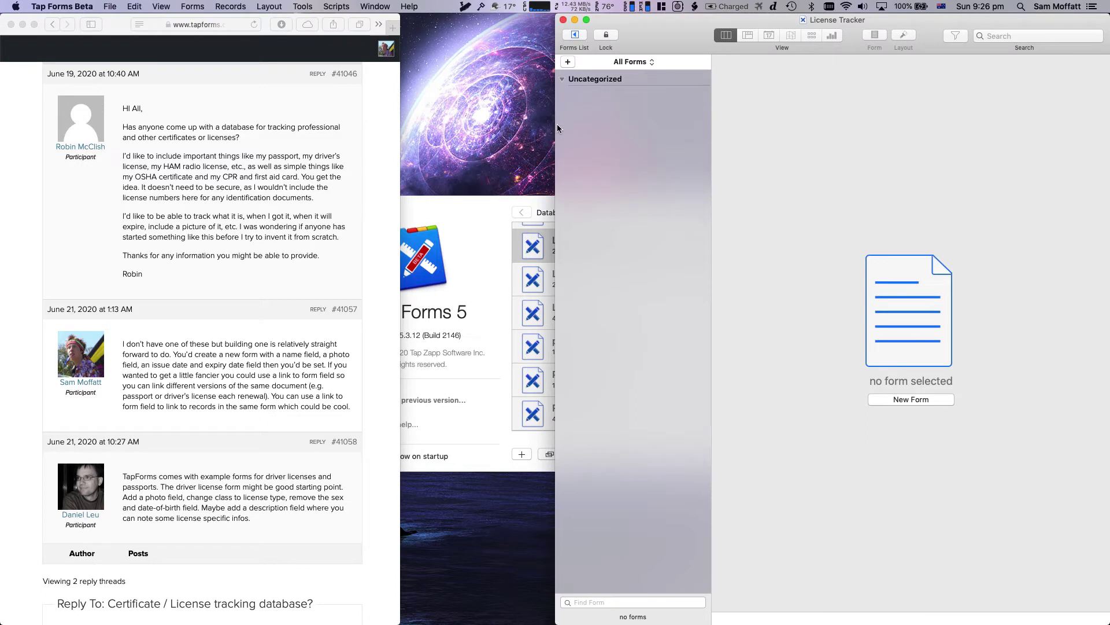
drag(557, 125, 402, 127)
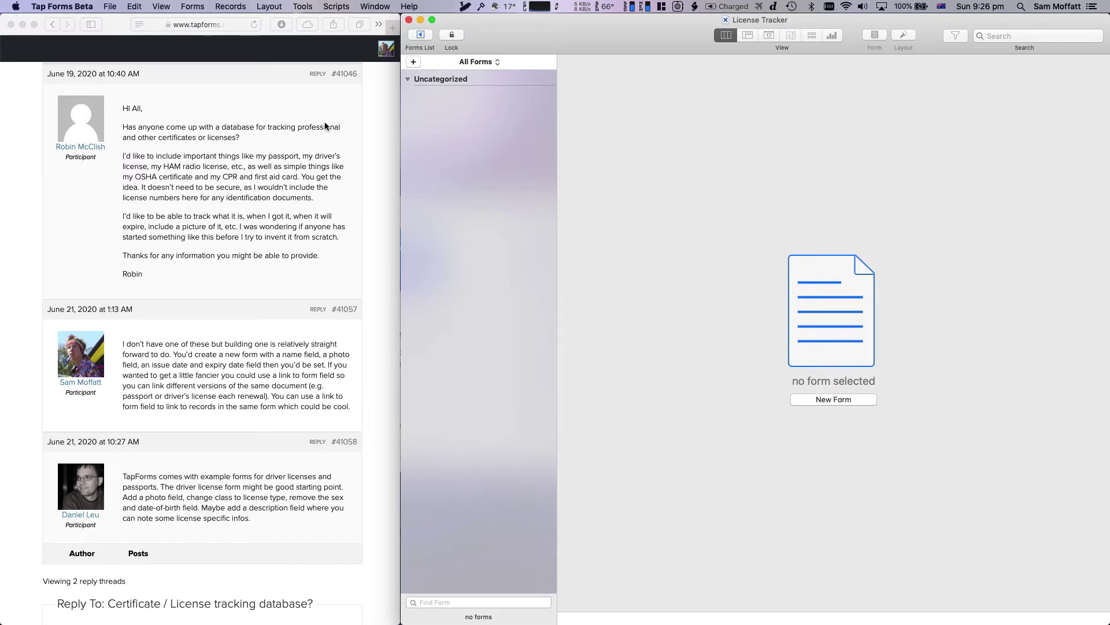
- Create a new form named 'Licenses' in License Tracker
click(415, 62)
click(1035, 91)
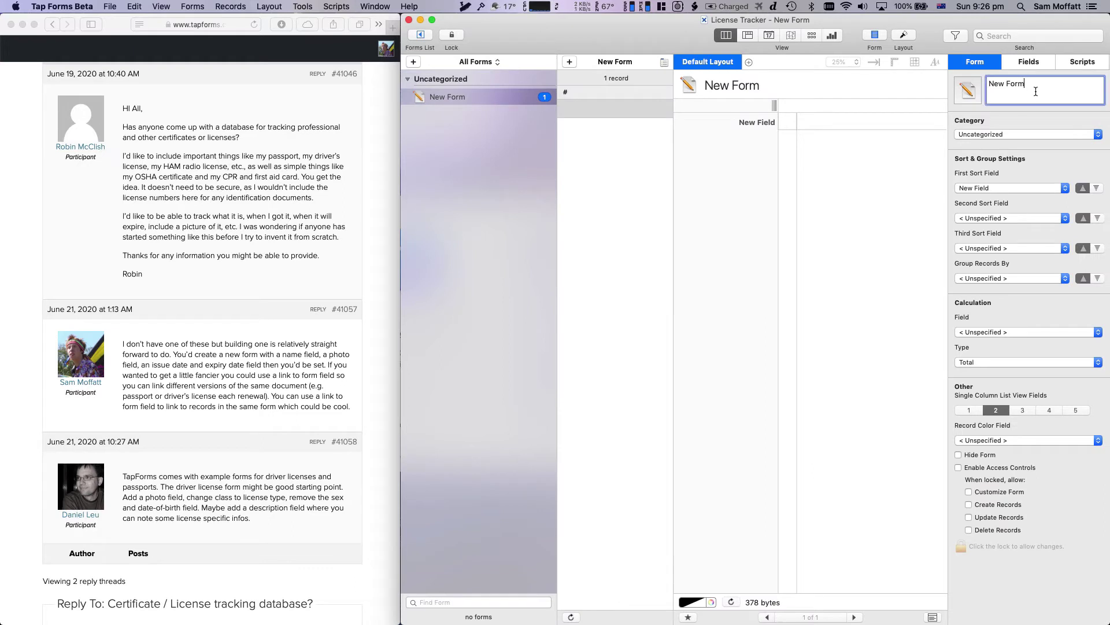
triple_click(1036, 91)
text(Licence)
key(BackSpace)
text(ses)
- Rename the default field to 'Name' and enter 'Drivers License' as the first record
click(1028, 61)
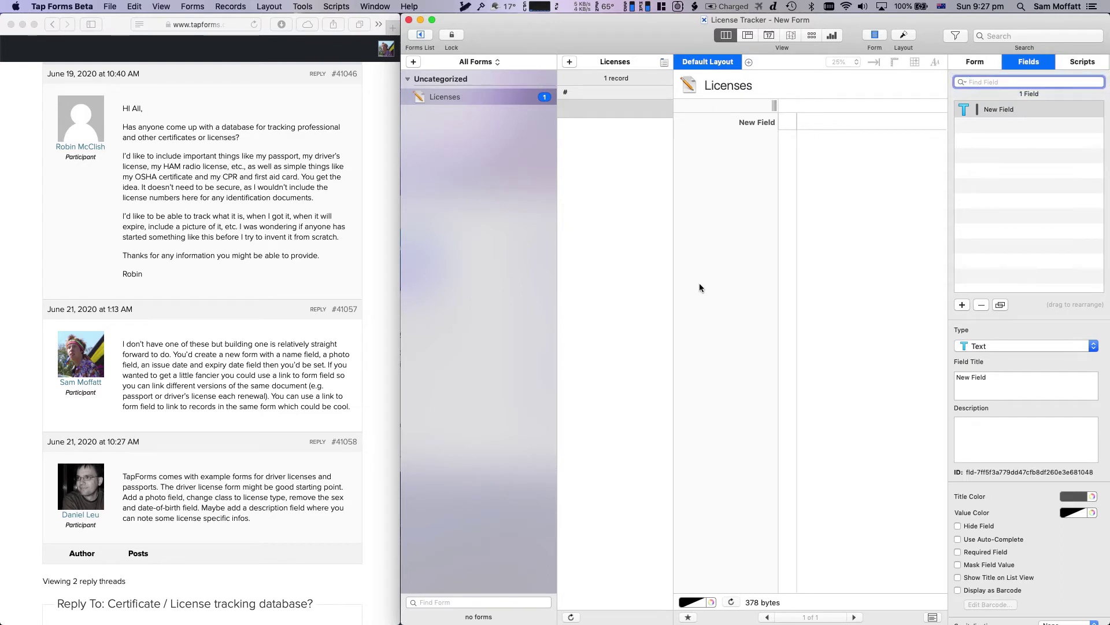
click(1034, 109)
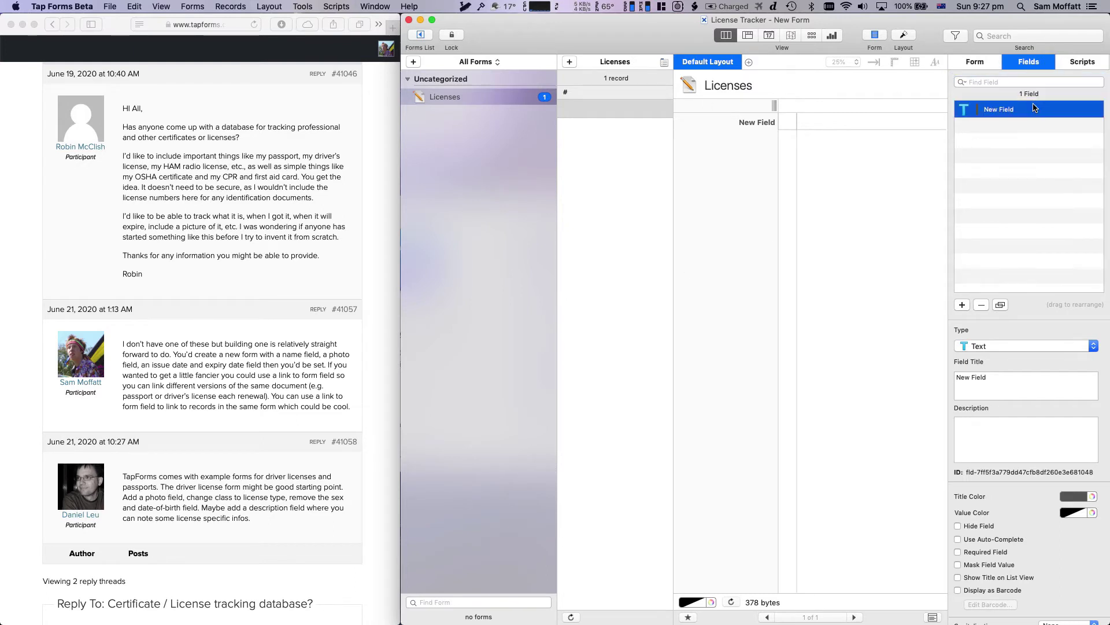
click(1008, 394)
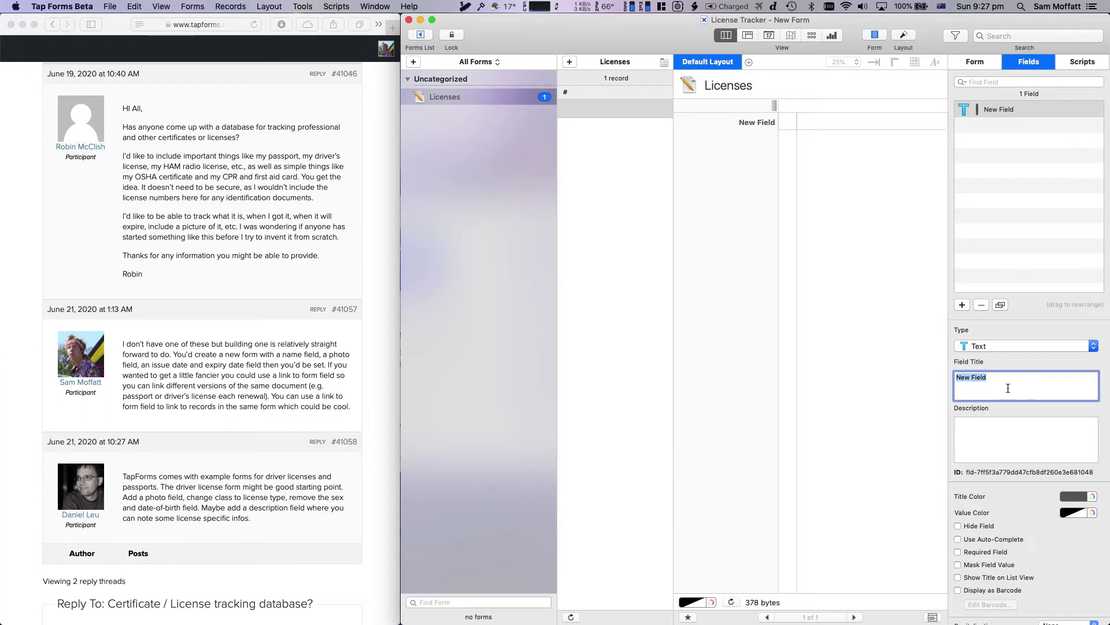
text(Name)
key(Return)
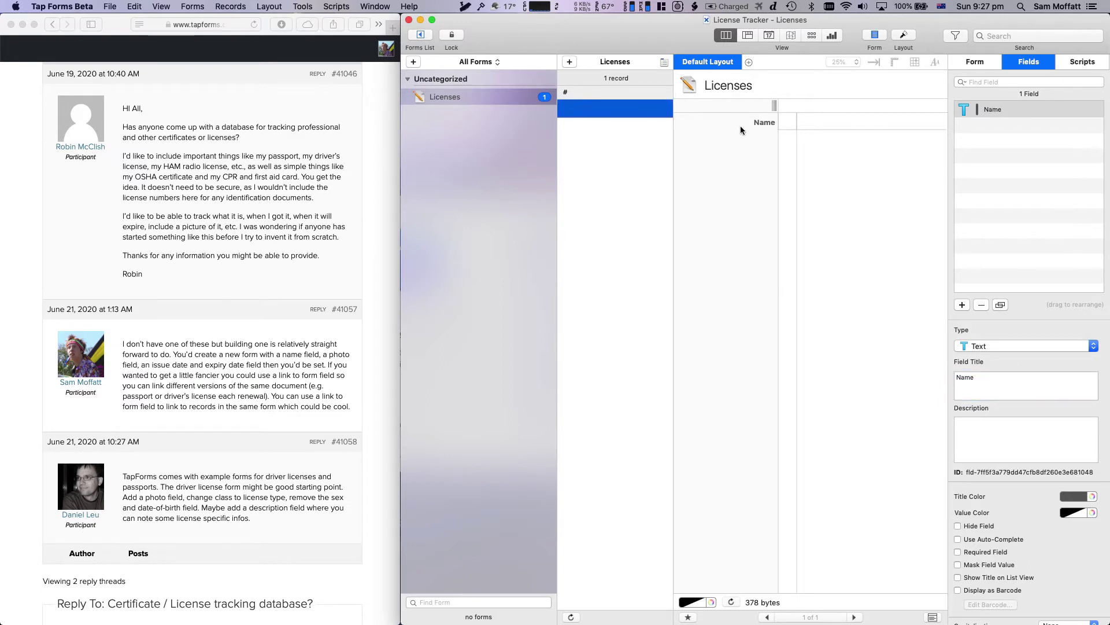
click(815, 117)
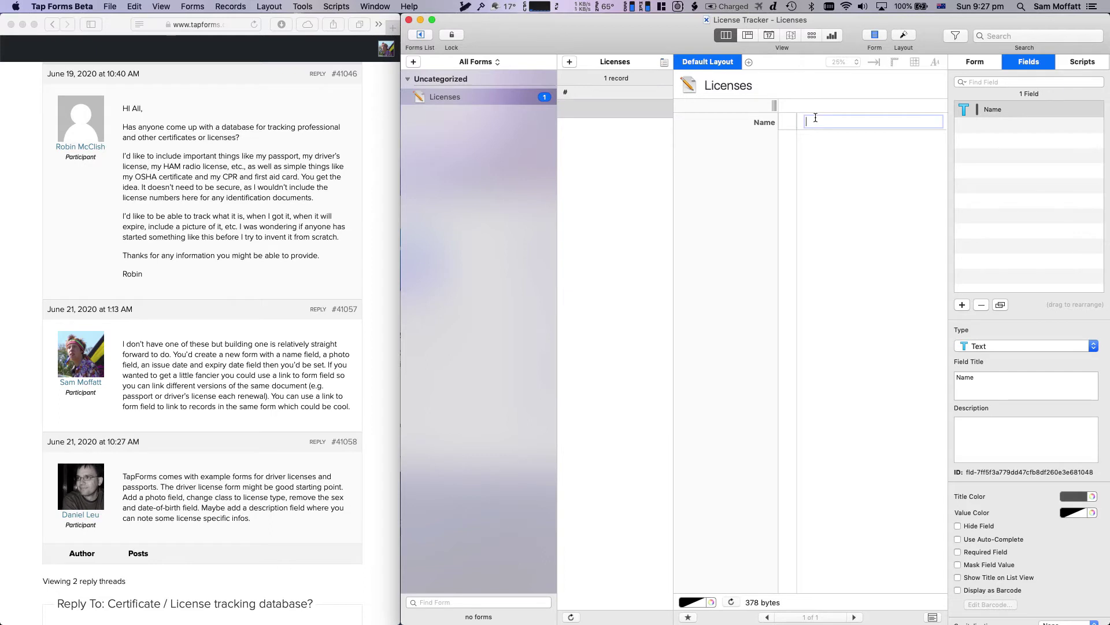
text(Drivers License)
key(Return)
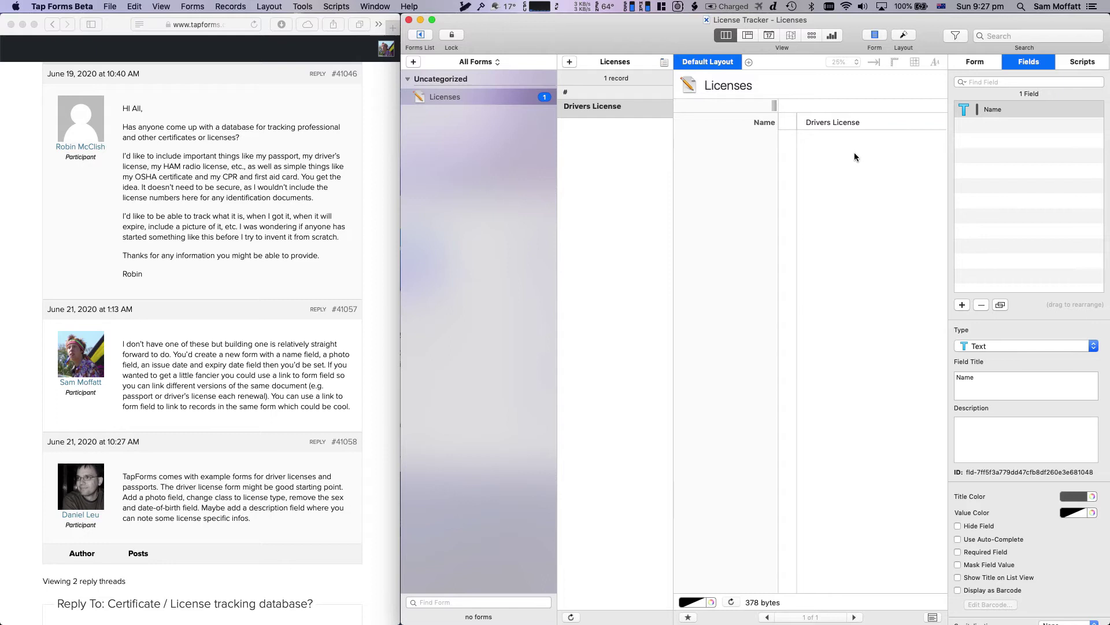
- Add a Photo-type field to the form and hide the forms list
click(968, 304)
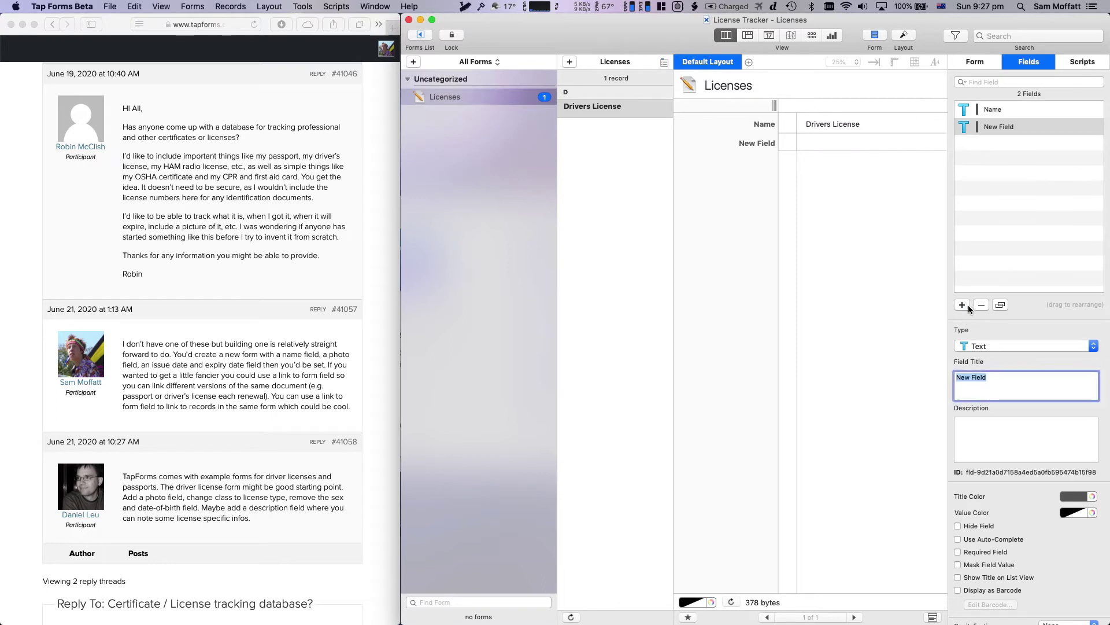
click(1004, 346)
key(p)
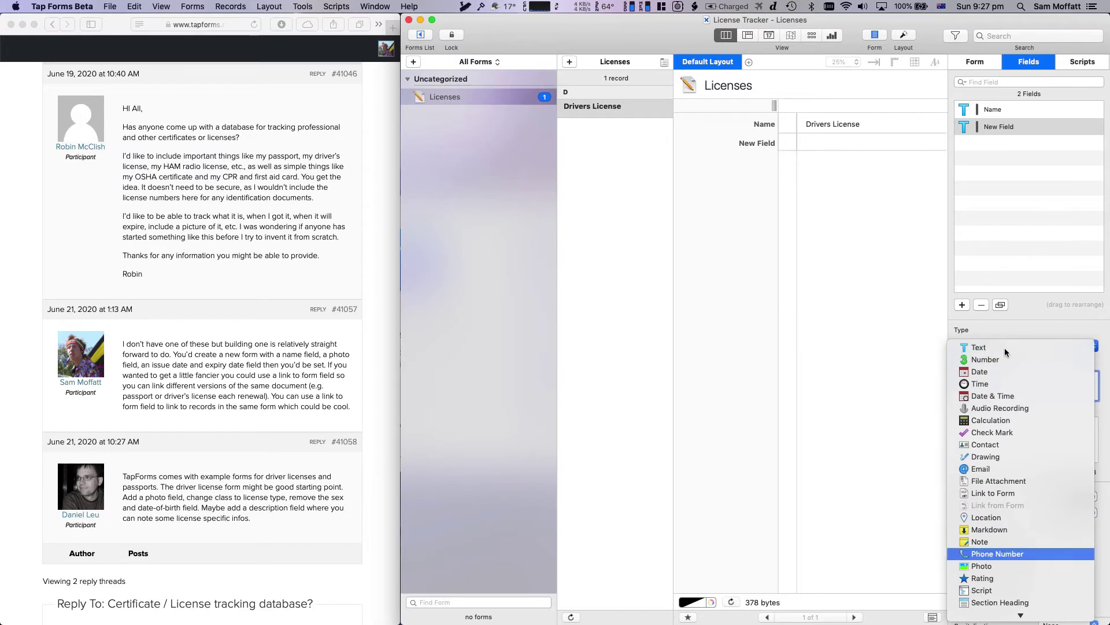
key(Down)
key(Return)
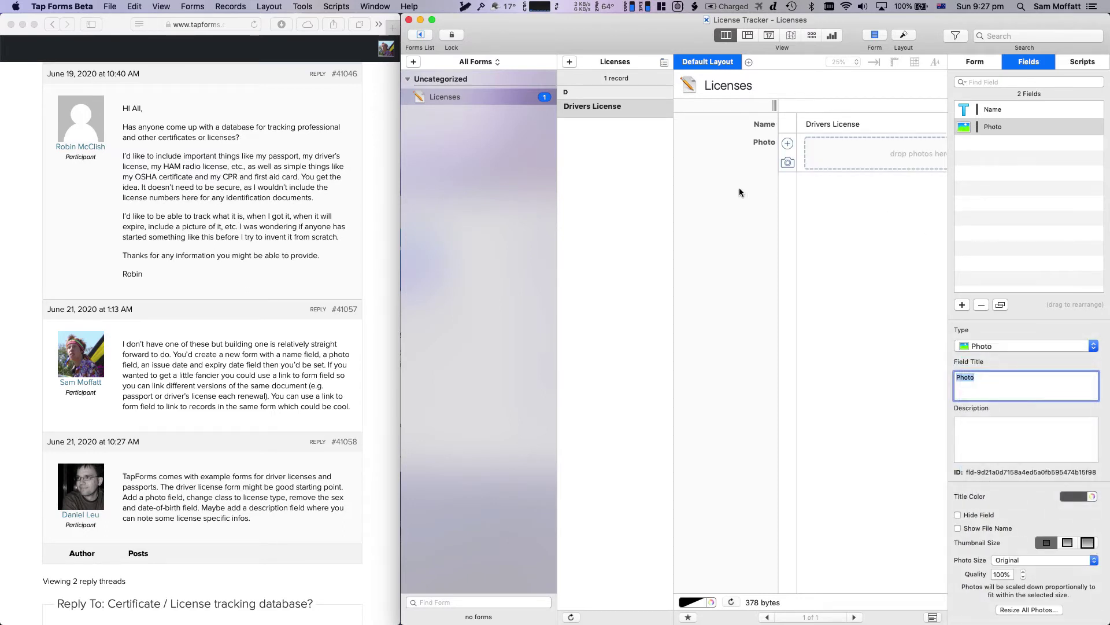
click(420, 35)
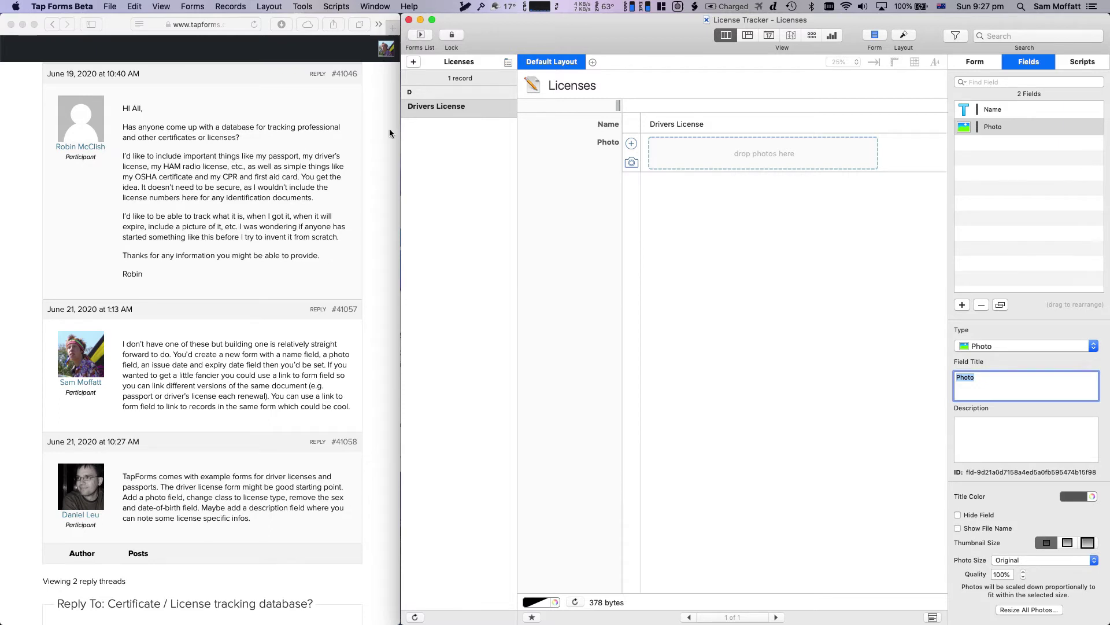
- Add a Date field titled 'Issue Date'
click(962, 305)
click(990, 346)
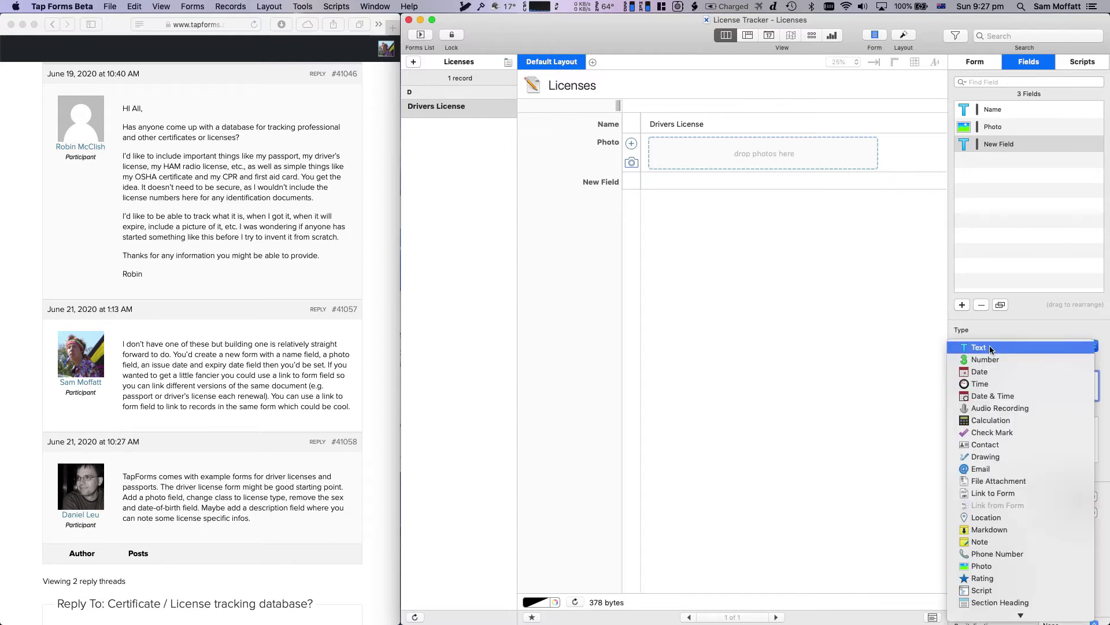
click(996, 371)
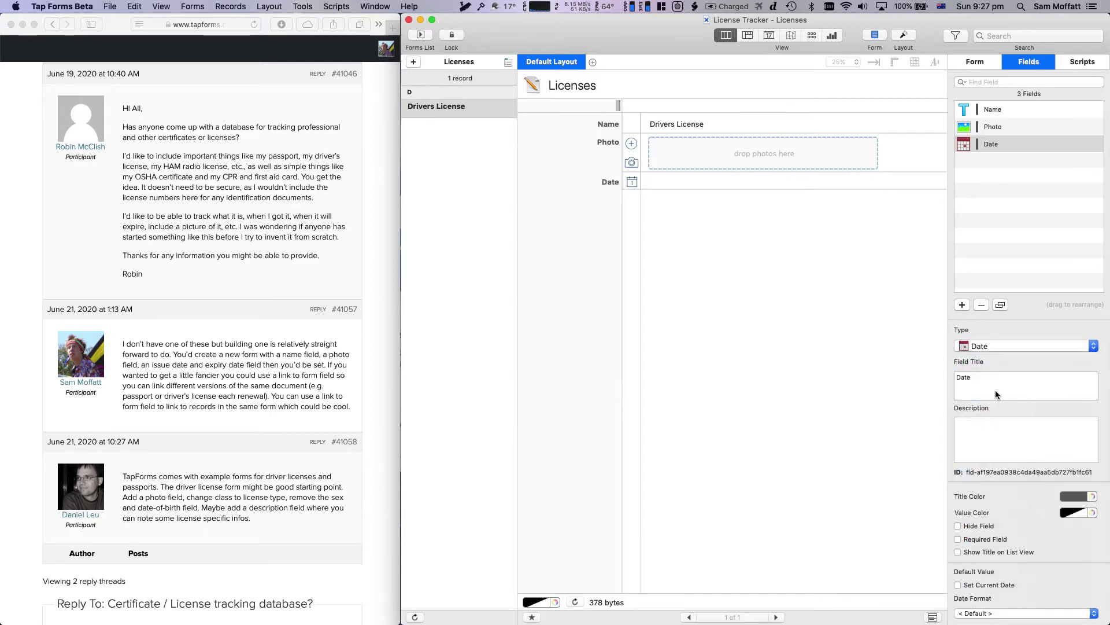
click(995, 390)
text(Is)
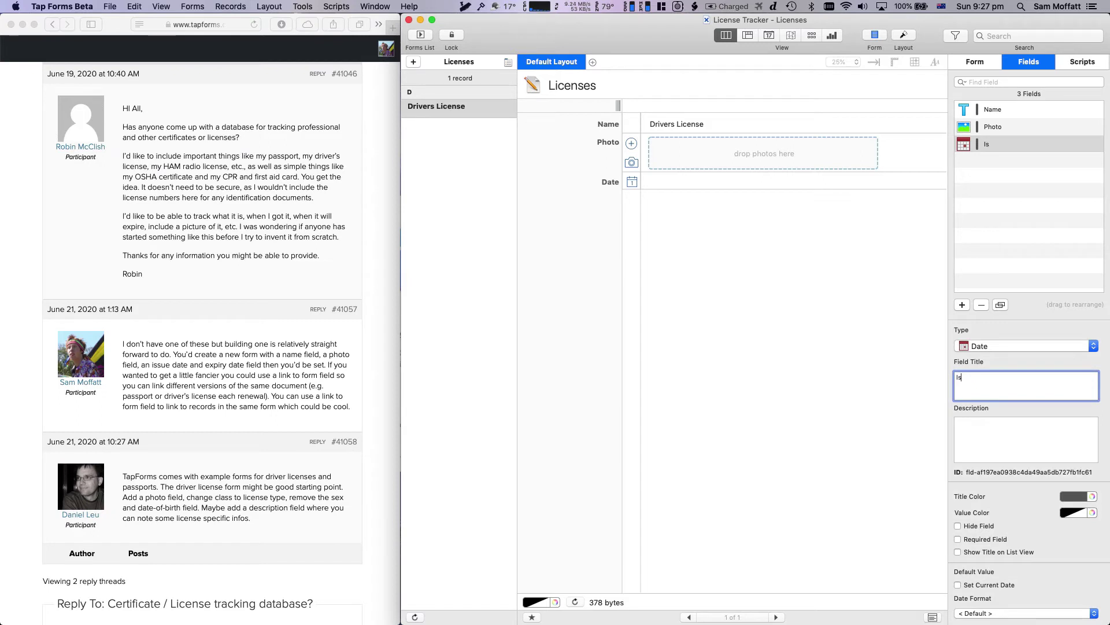
text(sue Date)
- Add a second Date field titled 'Expiry Date'
click(956, 303)
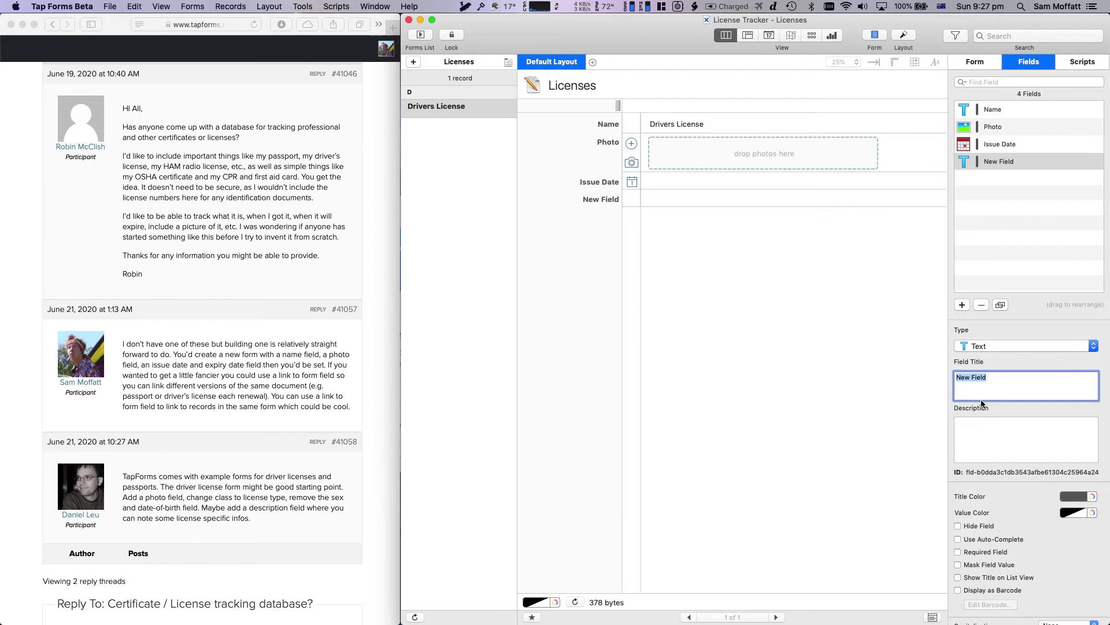
click(972, 352)
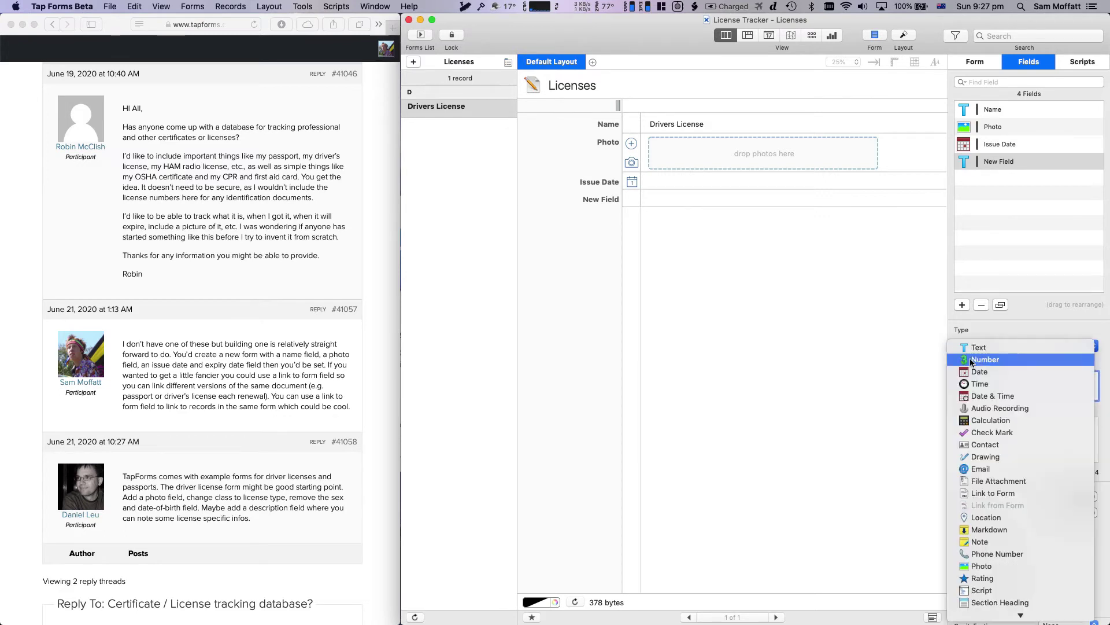
click(972, 371)
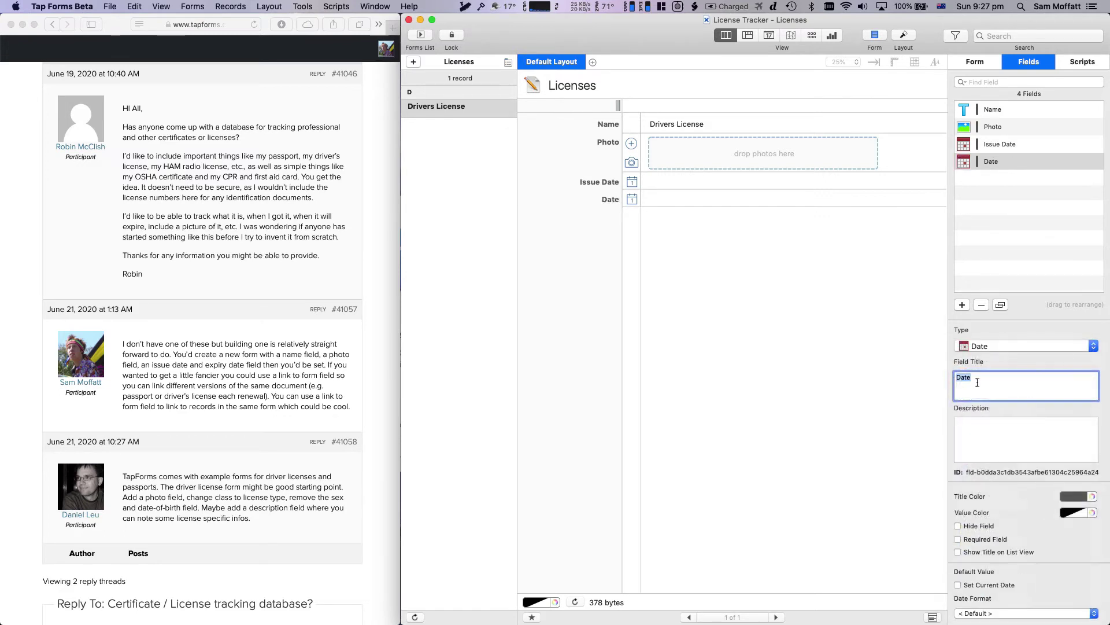
text(Expiry)
key(Return)
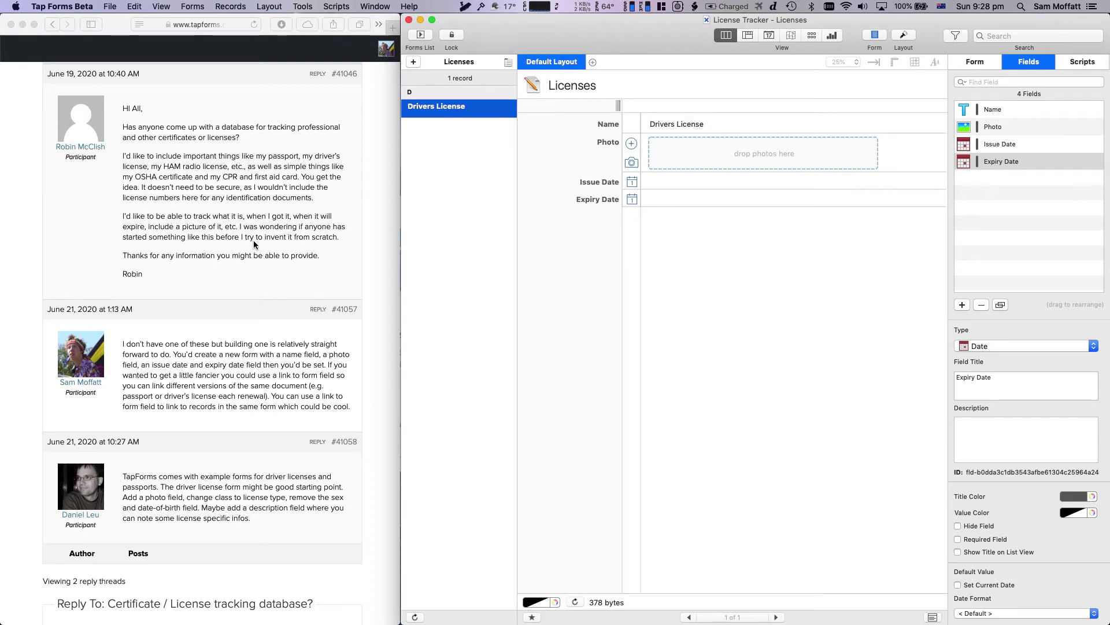
- Give the Drivers License record Issue Date 01/01/2010 and Expiry Date 31 Dec 2019
click(598, 244)
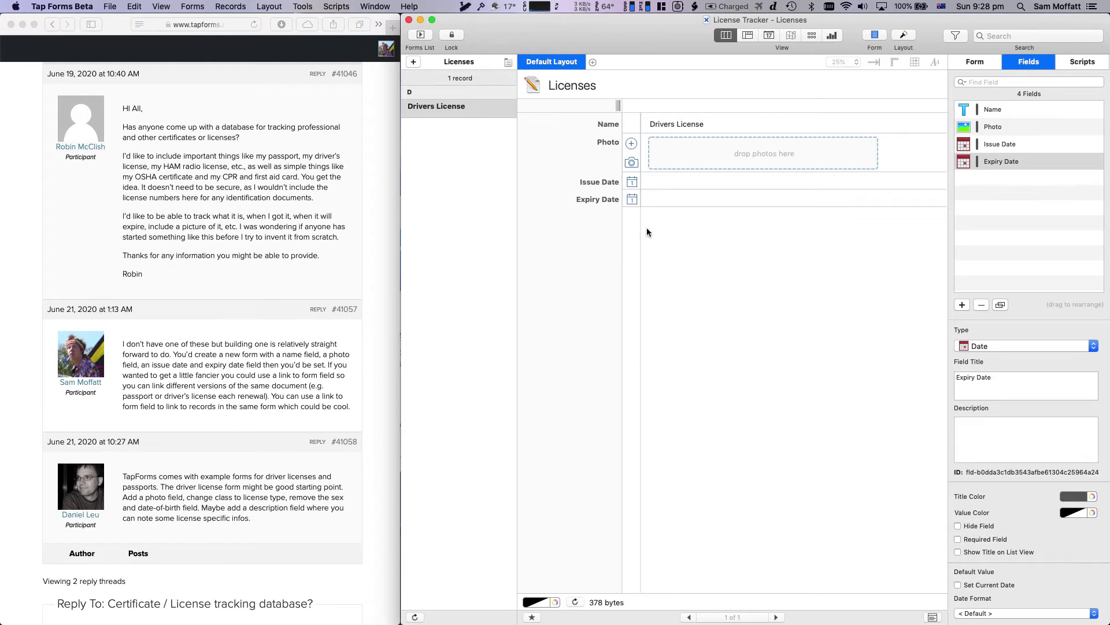
click(666, 177)
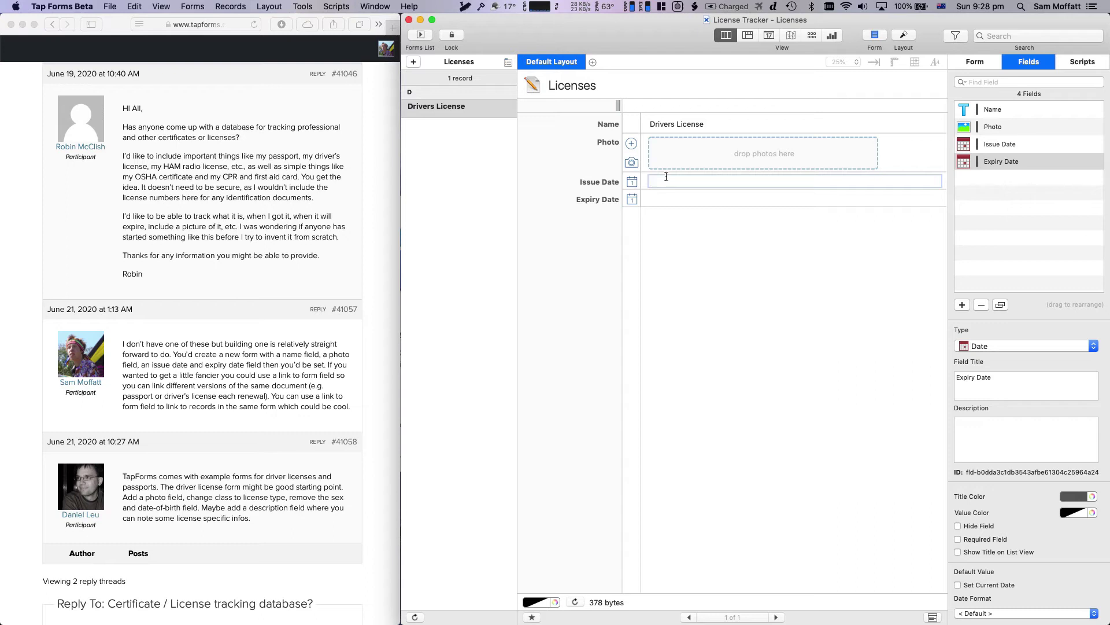
text(01/01/2010)
key(Tab)
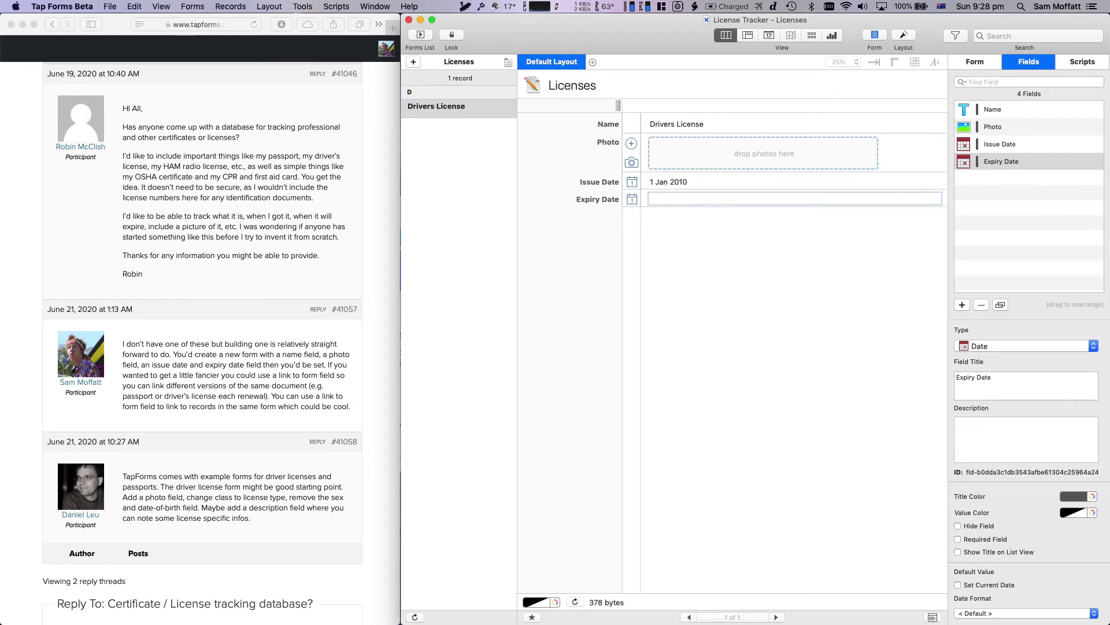
text(01/01/200)
key(super+a)
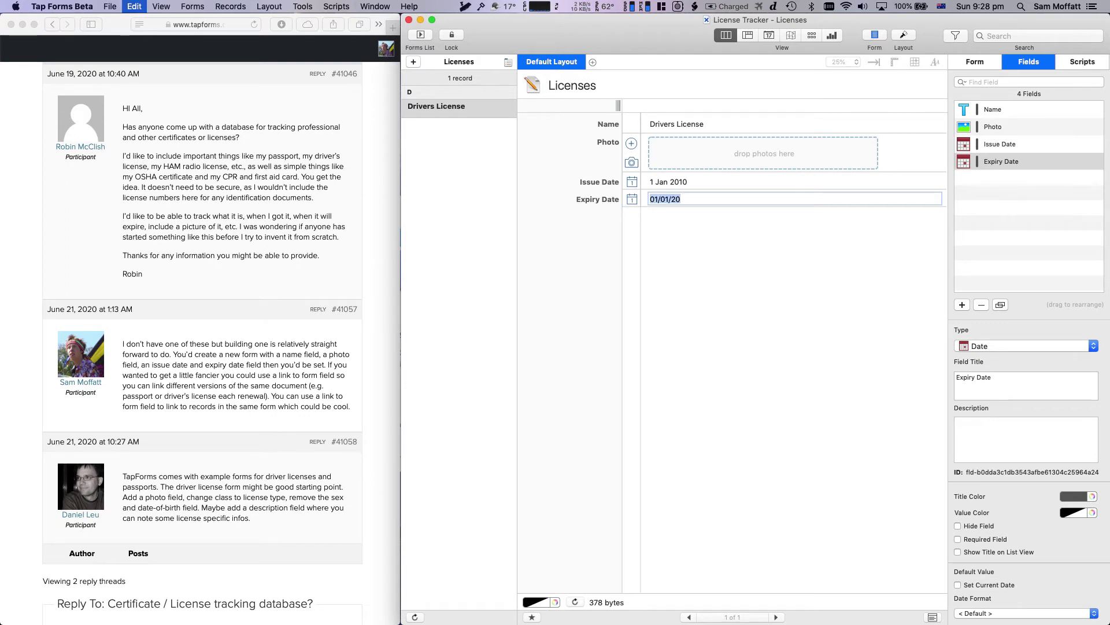
key(BackSpace)
text(31 dec 2)
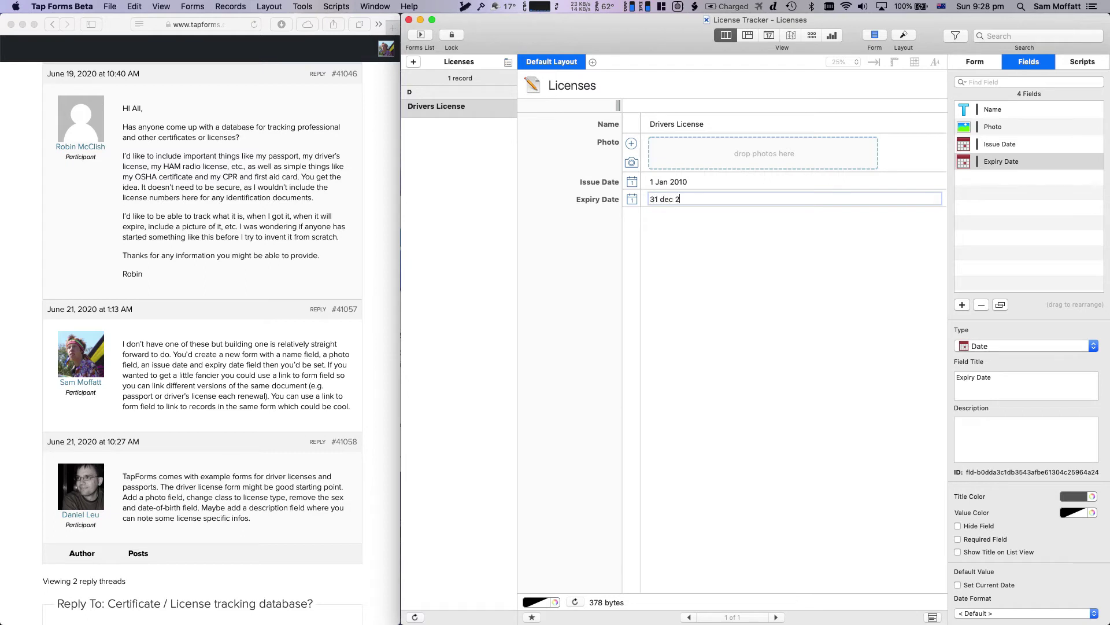
text(019)
key(Return)
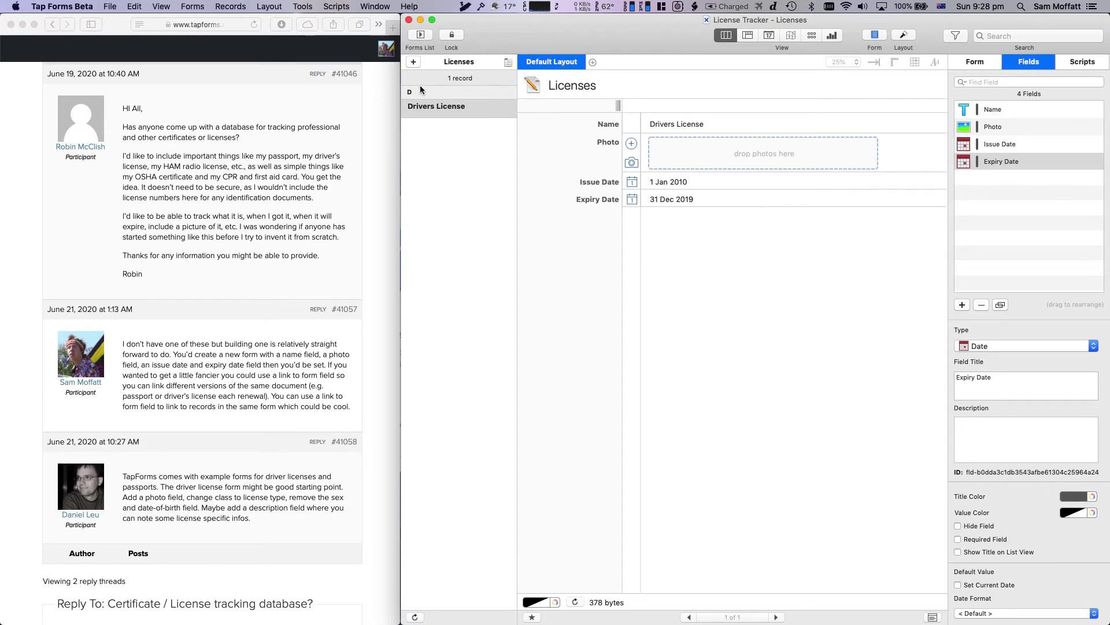
- Add a 'Drivers License' record with Issue Date 1/1/2020 and Expiry Date 31 Dec 2029
click(414, 62)
click(717, 114)
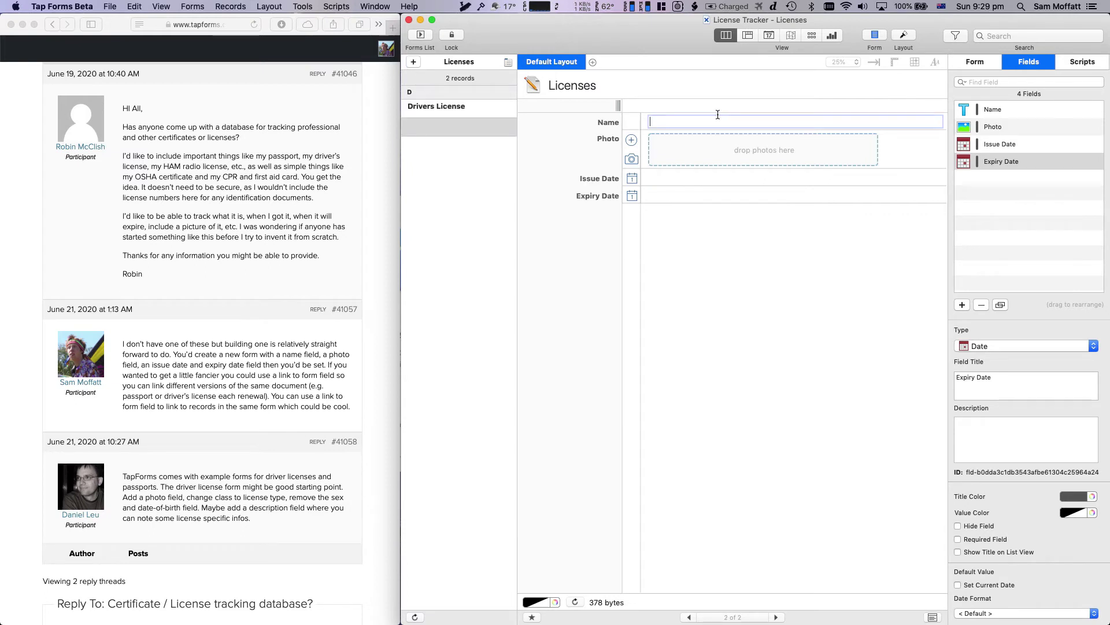
text(Drivers License)
click(707, 177)
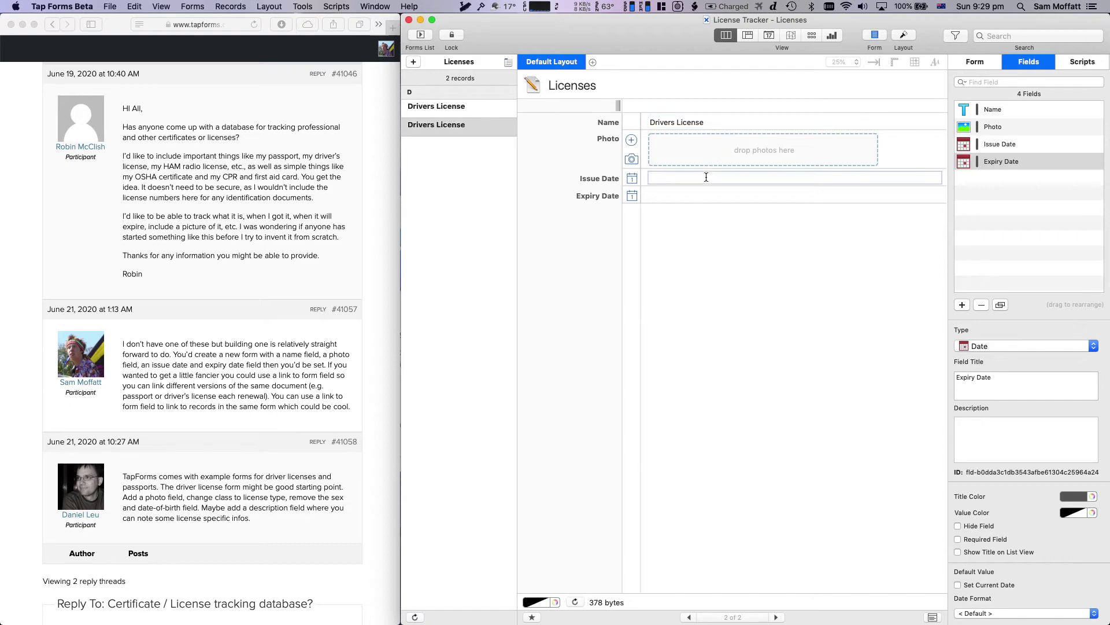
text(1/1/2020)
key(Return)
click(706, 195)
text(31 e)
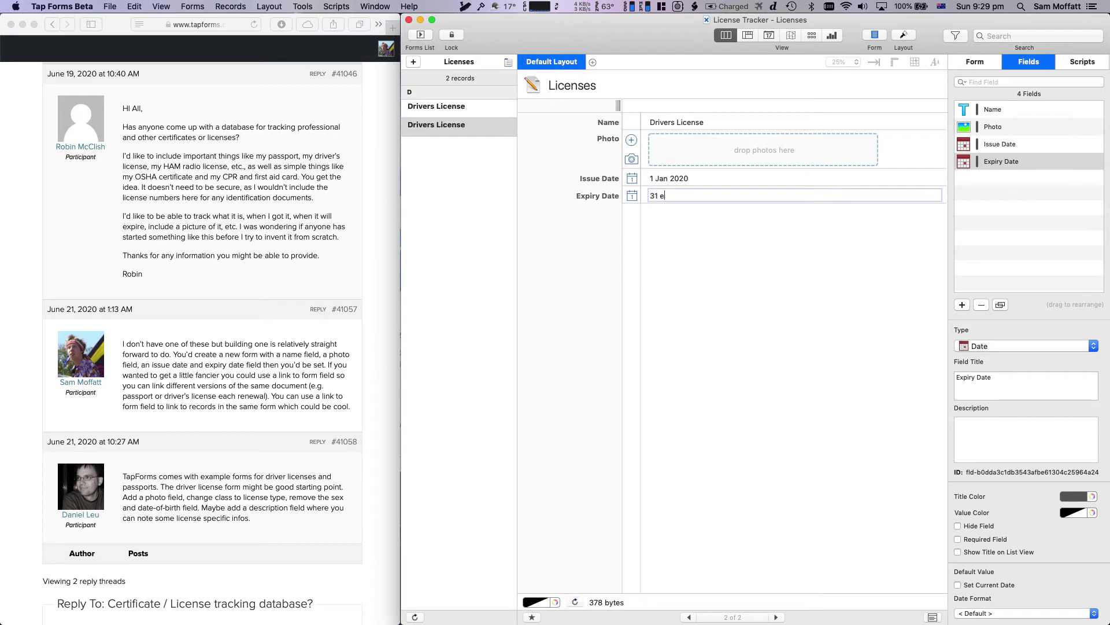
key(BackSpace)
text(dec 2029)
key(Return)
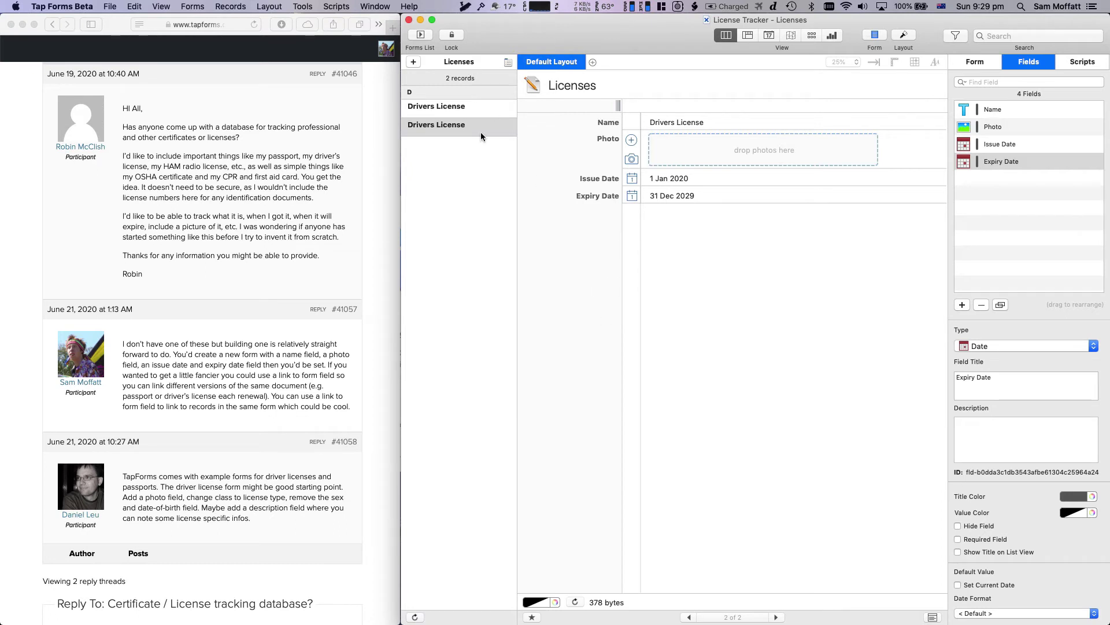
- Set the Licenses form to group records by Name
click(993, 62)
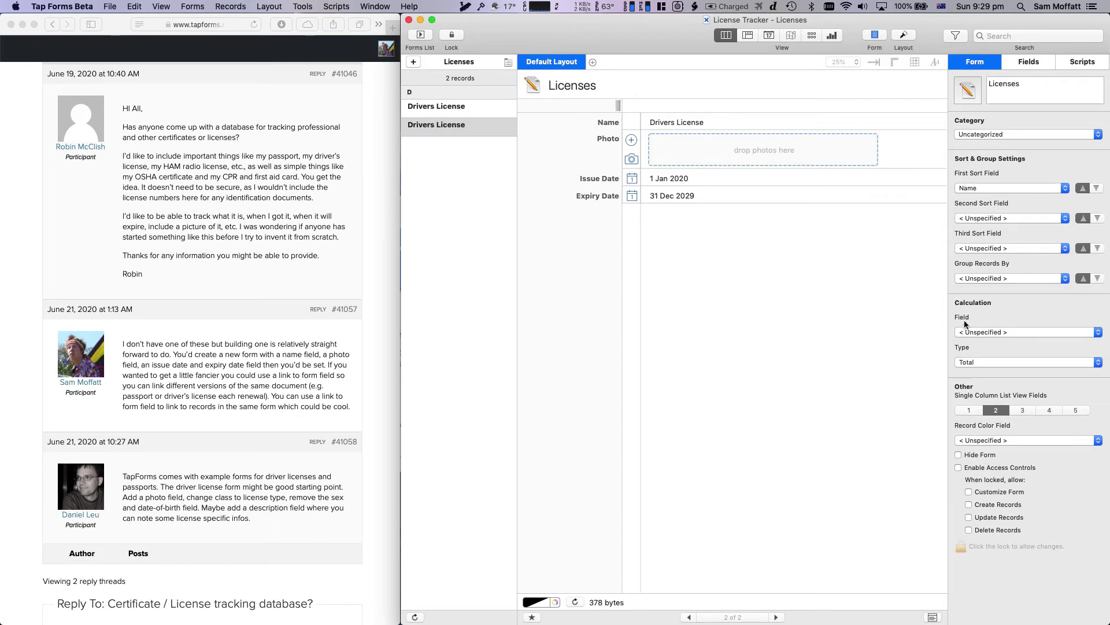
click(978, 281)
click(977, 288)
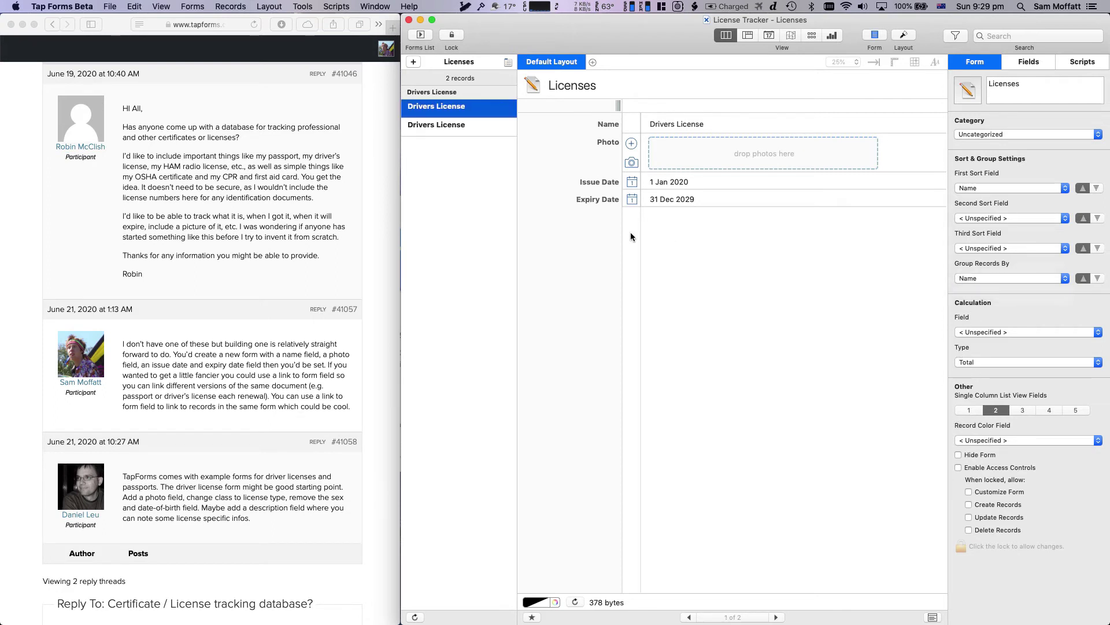
- Add a new record named 'Passports'
click(414, 62)
click(668, 120)
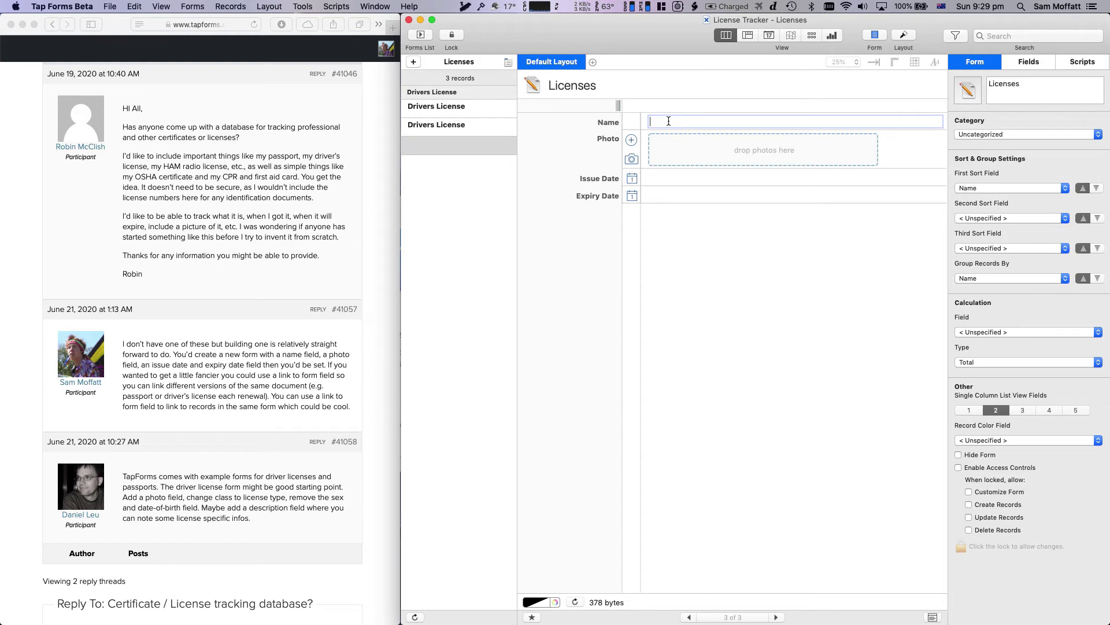
text(Passports)
key(Return)
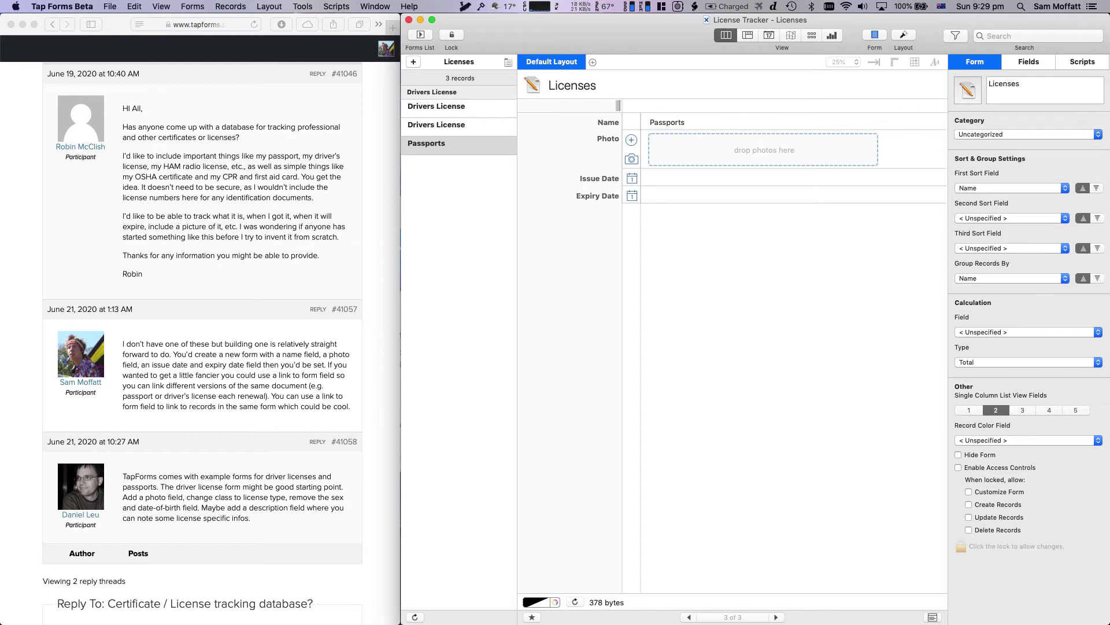
click(486, 164)
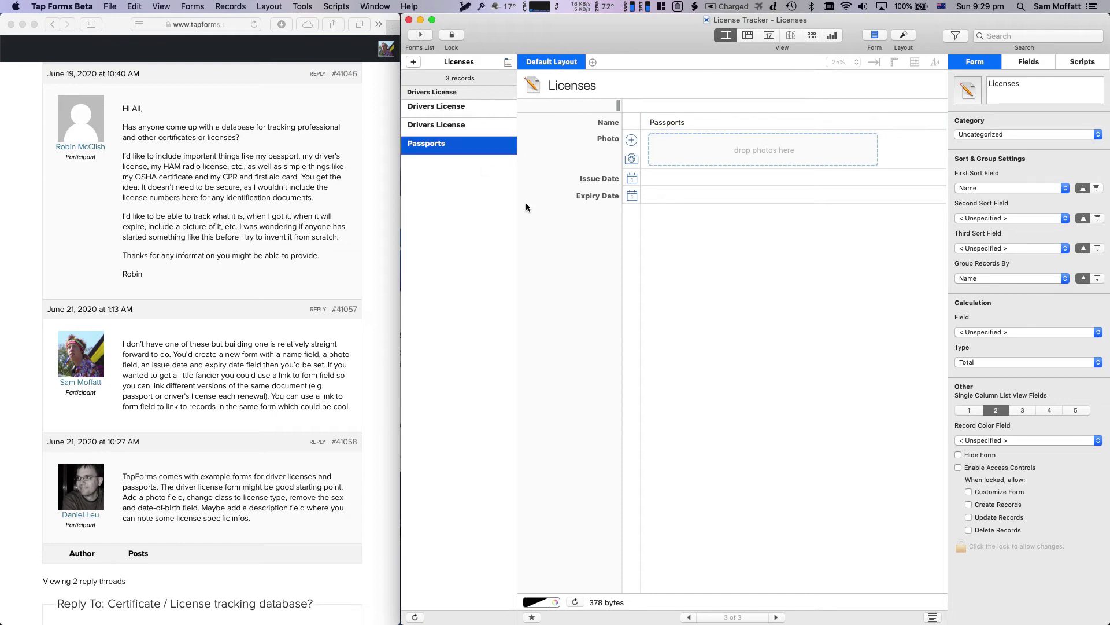
- Add another 'Passport' record and correct the first record's name from 'Passports' to 'Passport'
click(413, 62)
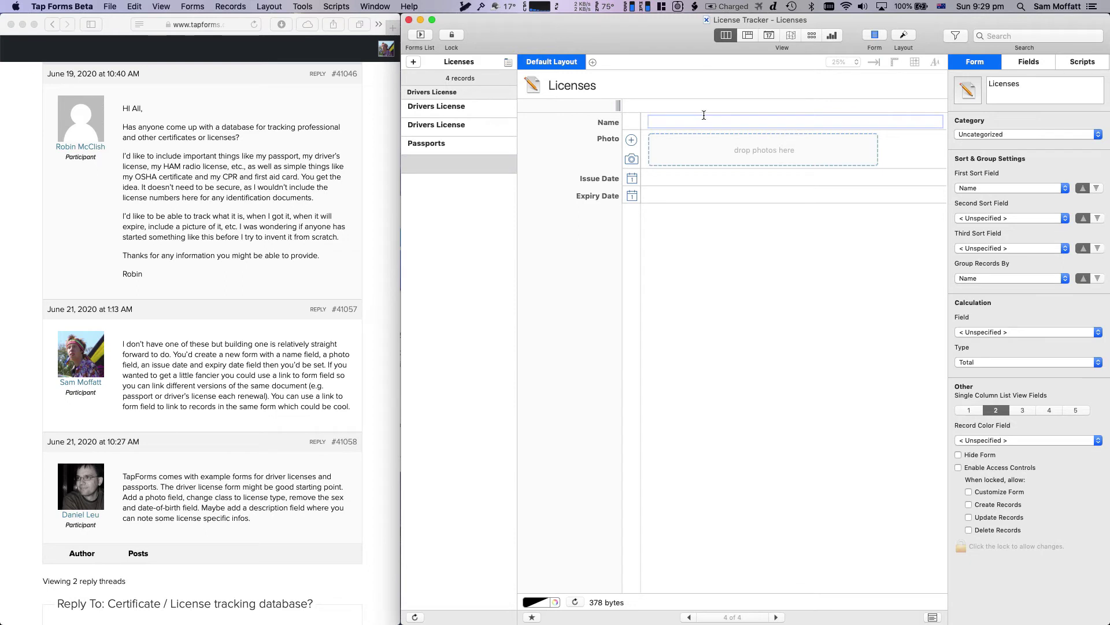
text(Passport)
key(Return)
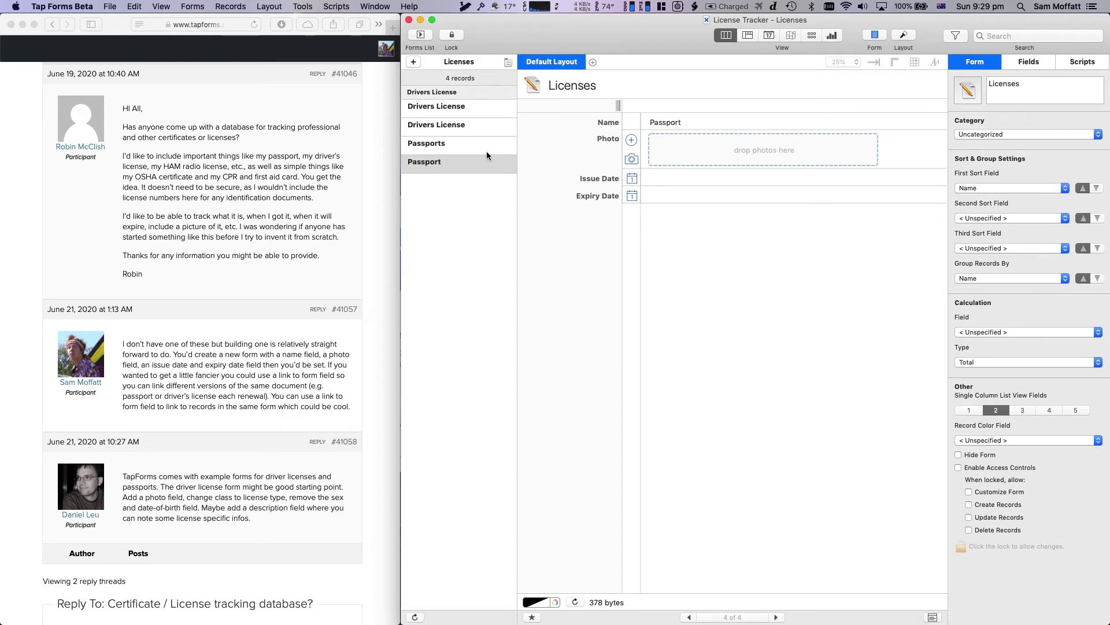
click(696, 122)
key(super+Up)
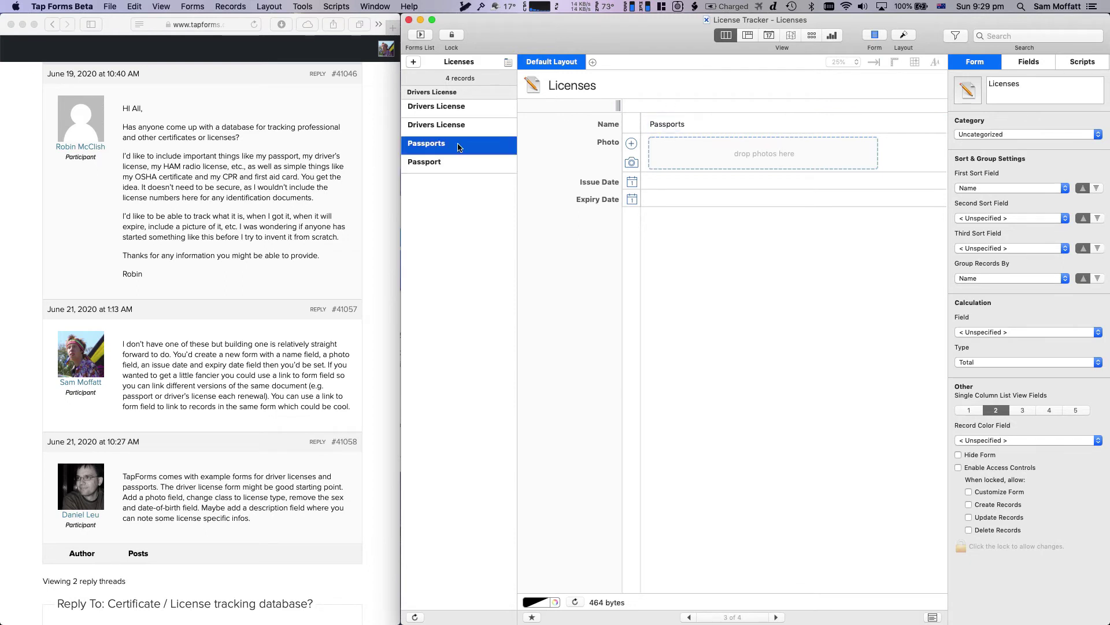
click(714, 125)
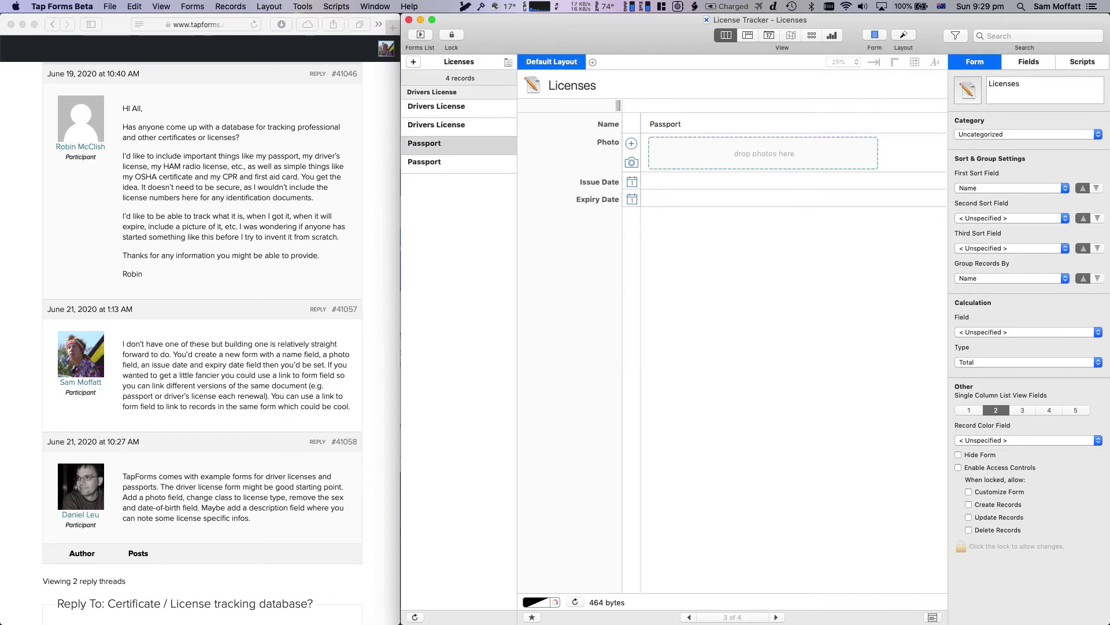
key(BackSpace)
key(Return)
click(453, 185)
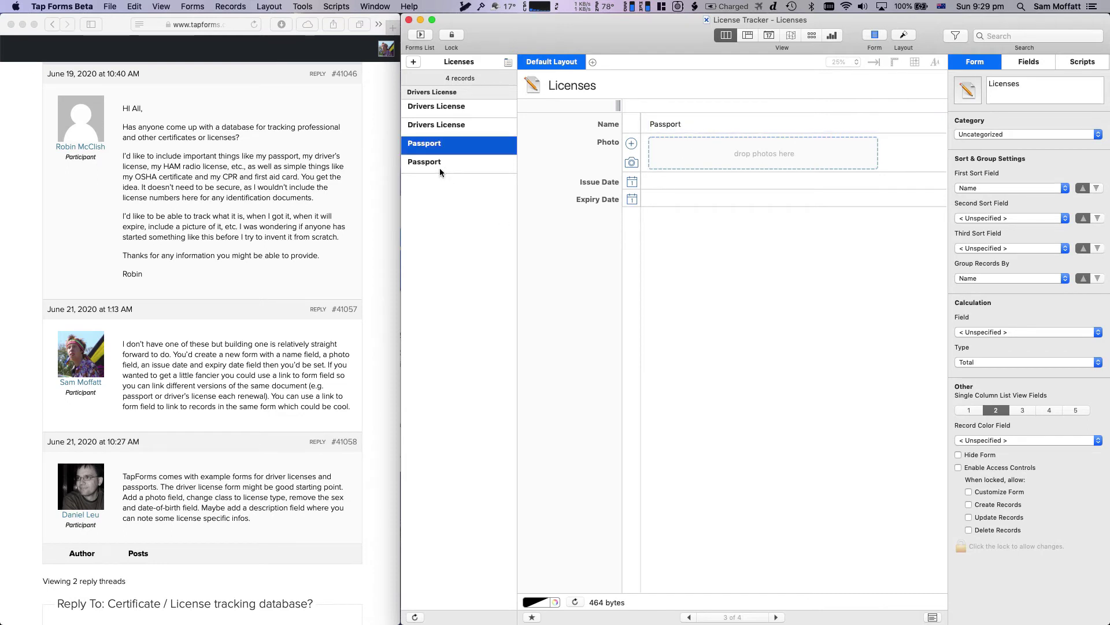
- Add a fifth record named 'CPR'
click(414, 63)
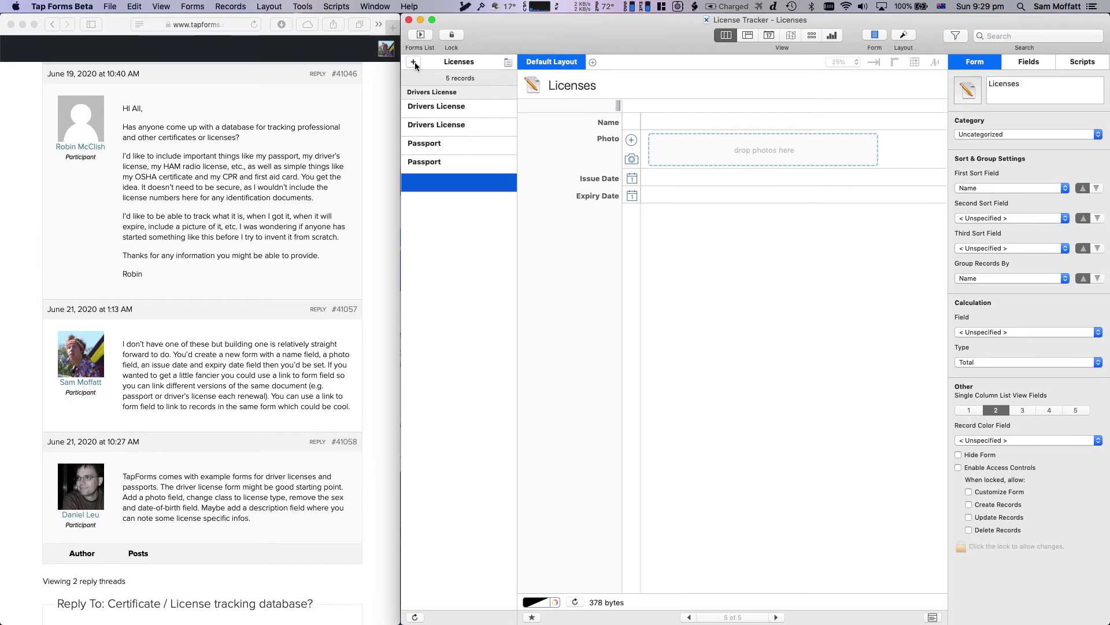
text(CPR)
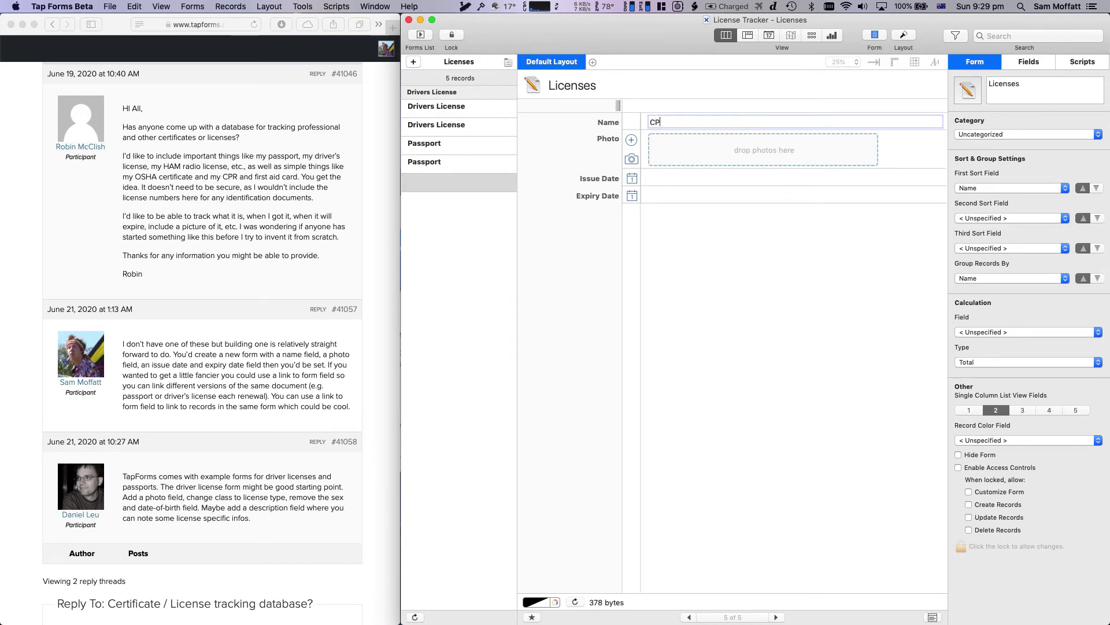
key(Return)
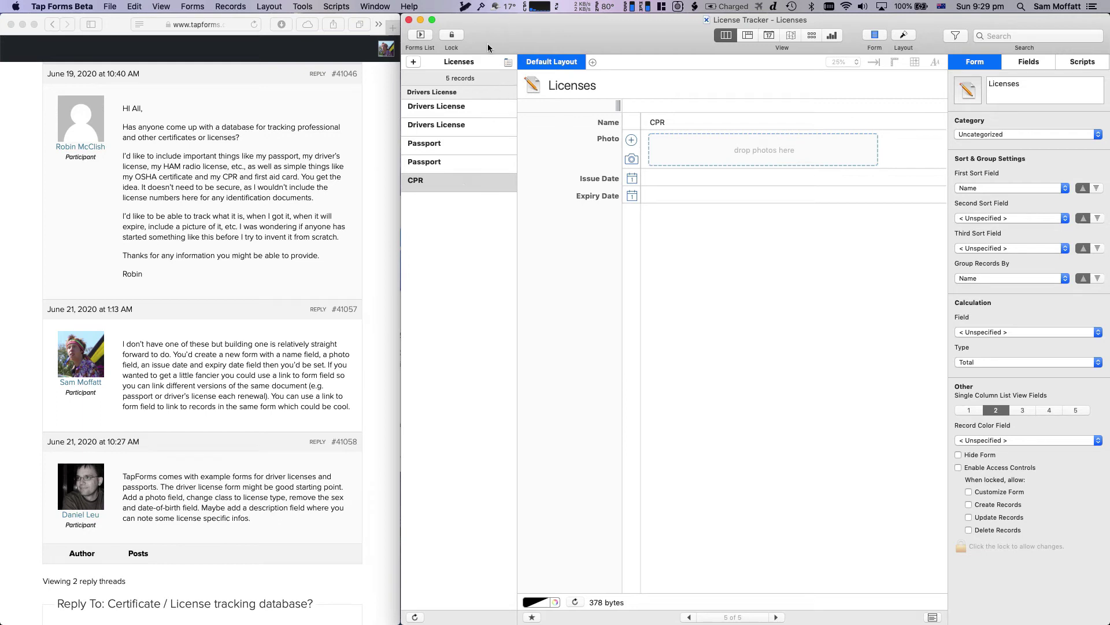
key(Up)
- Turn on section headers in the records list and jump to the Drivers License section
click(506, 62)
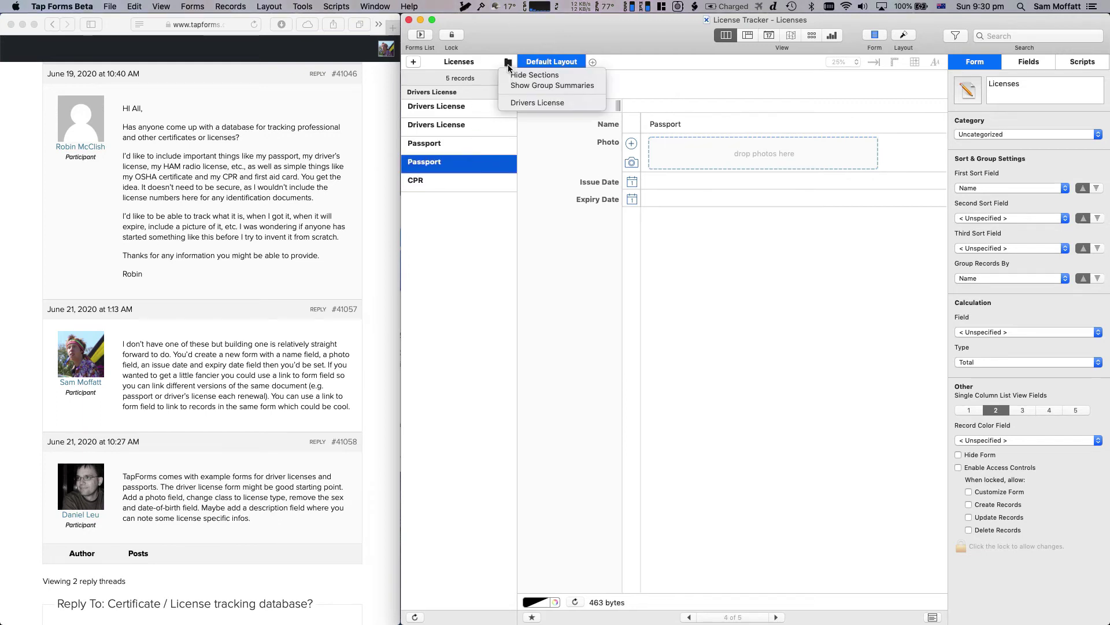
click(506, 70)
click(508, 63)
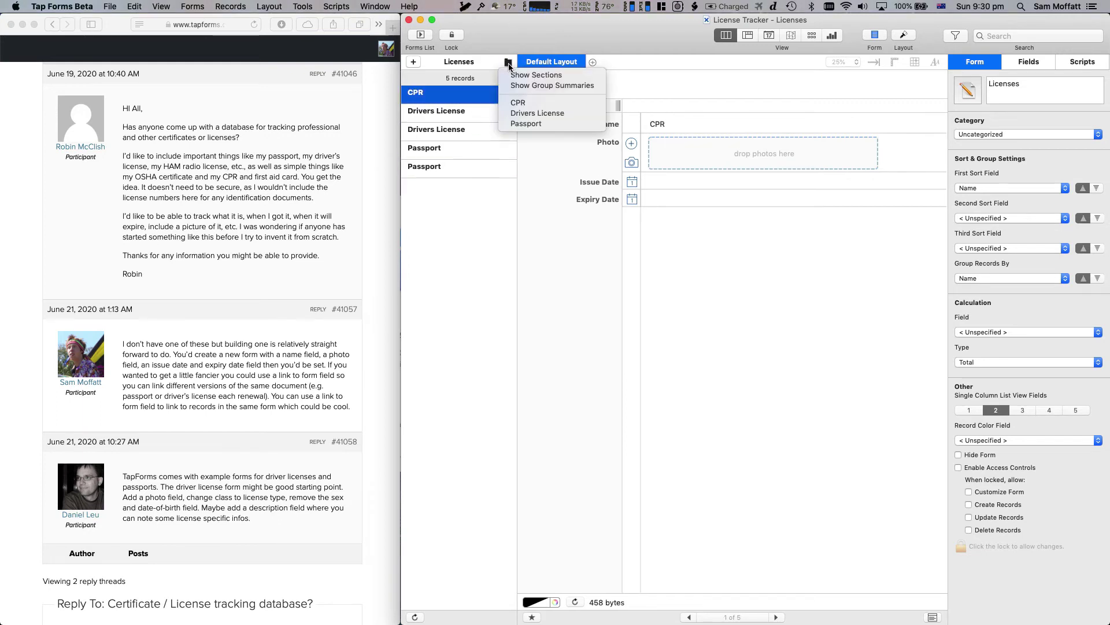
click(510, 73)
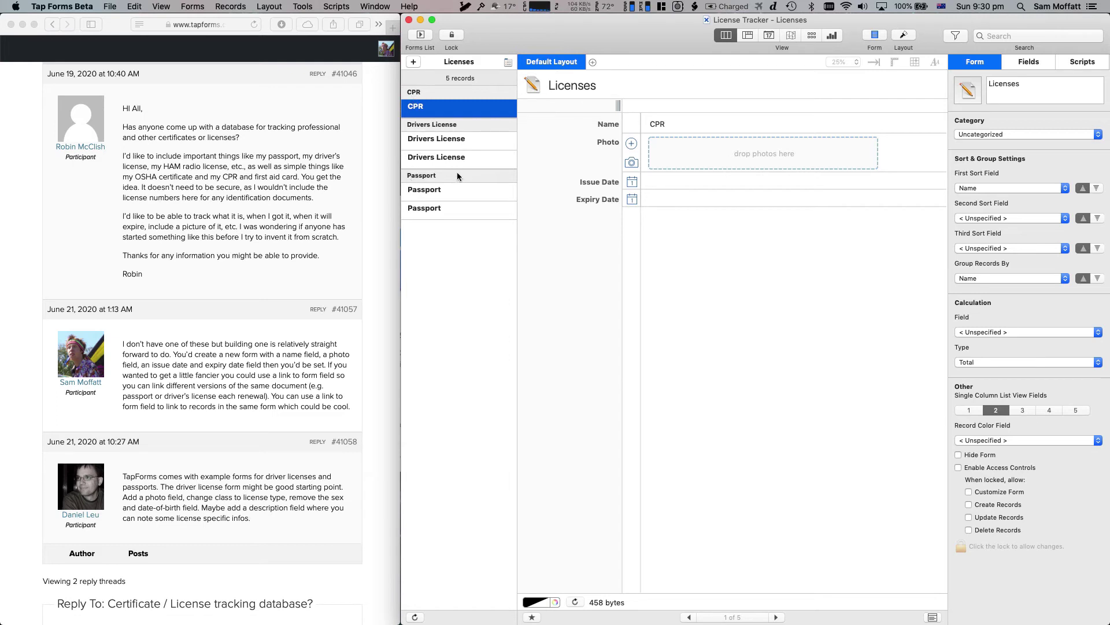
click(508, 61)
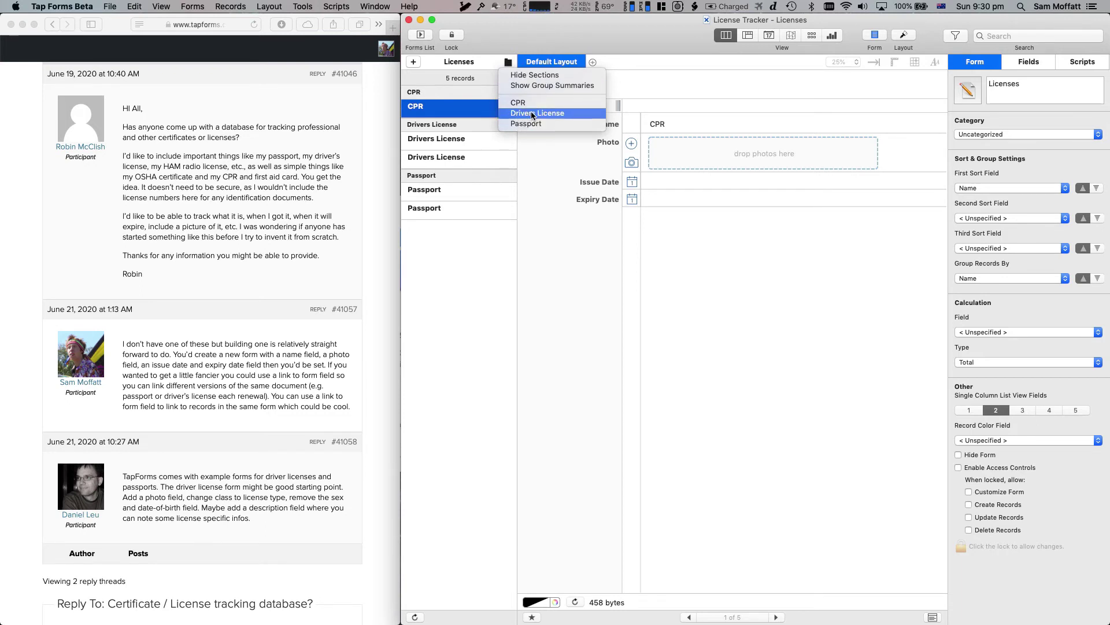
click(528, 113)
click(508, 62)
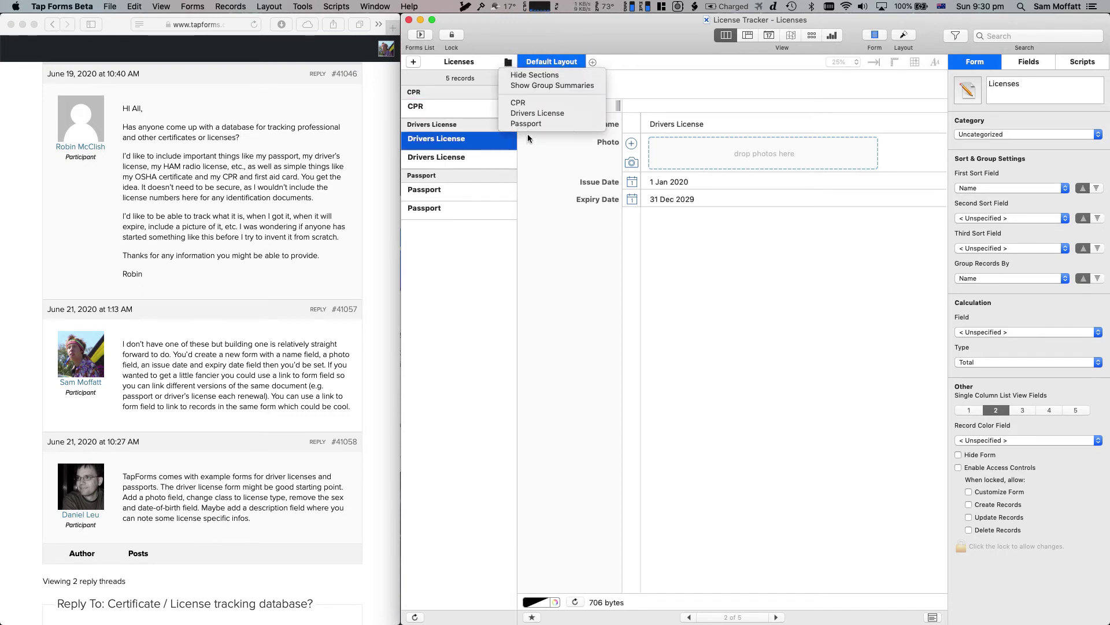
click(547, 230)
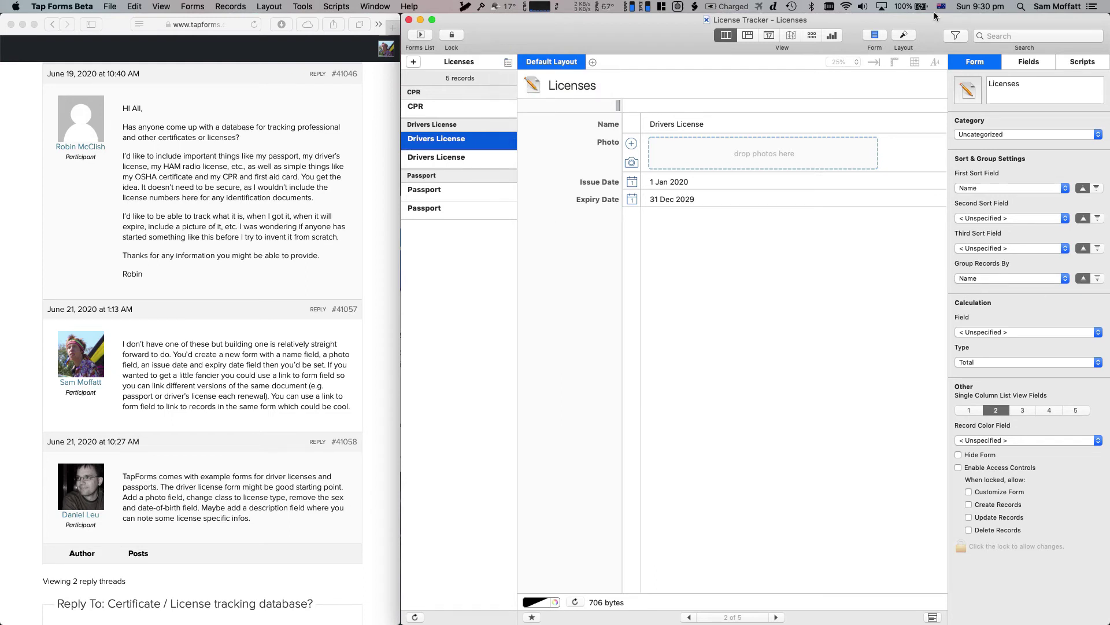
- Add a new Link to Form field named Licenses that links to the Licenses form
click(1037, 61)
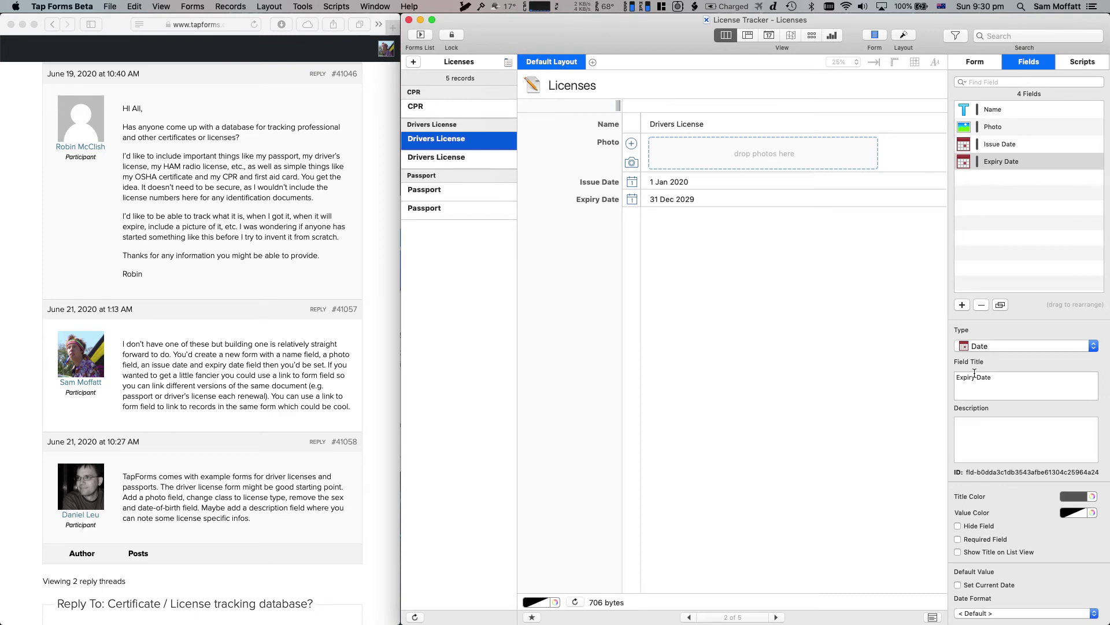
click(962, 305)
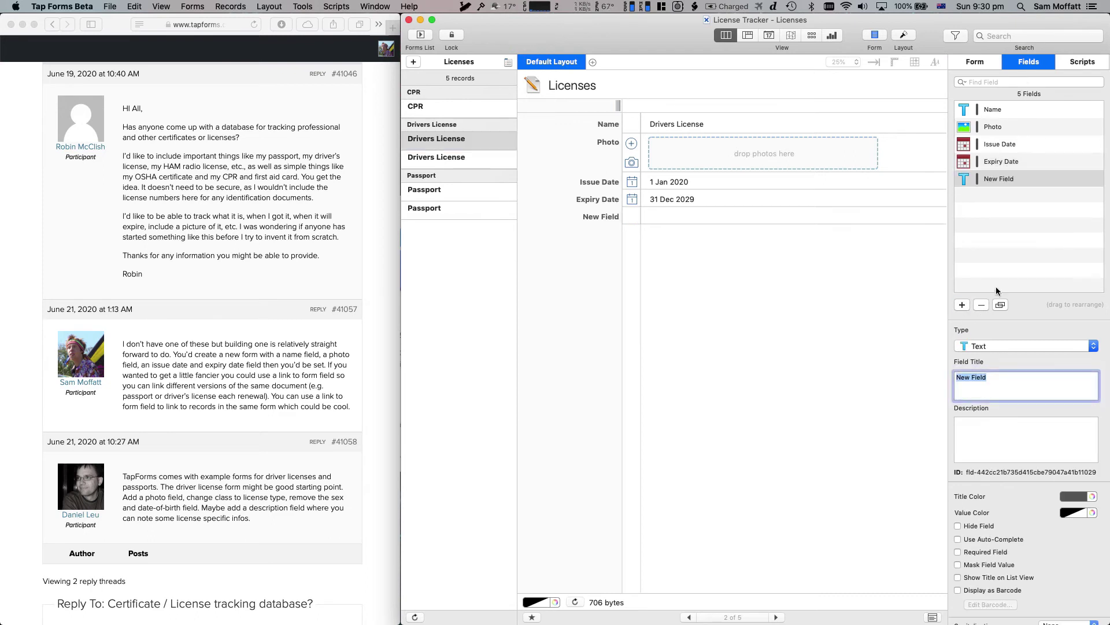
click(1006, 348)
scroll(1011, 402, down, 3)
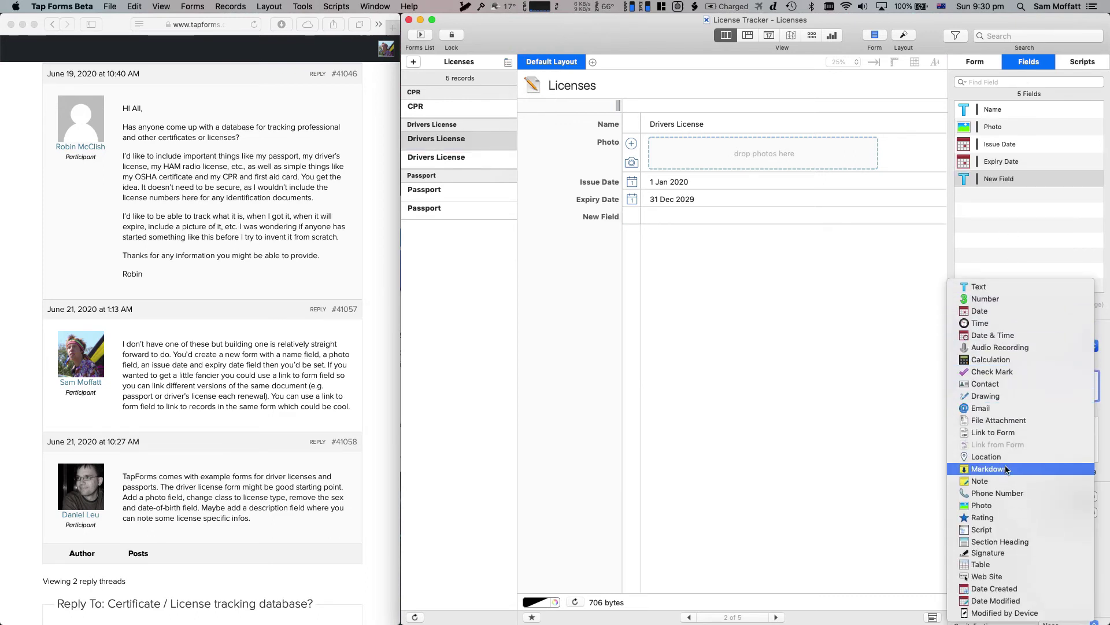
click(1007, 433)
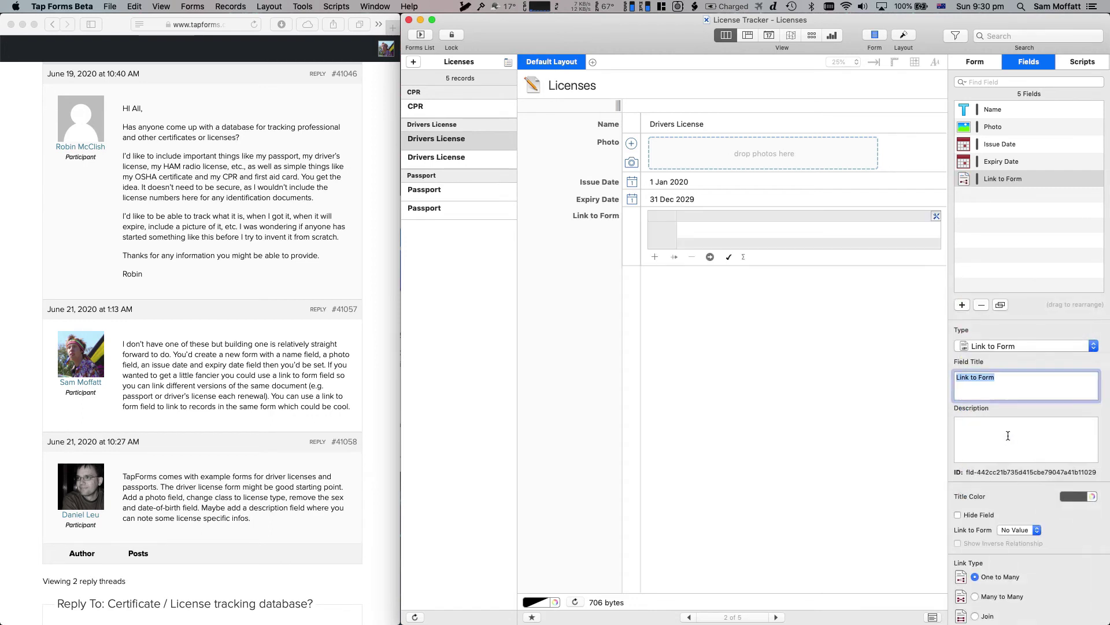
click(1011, 529)
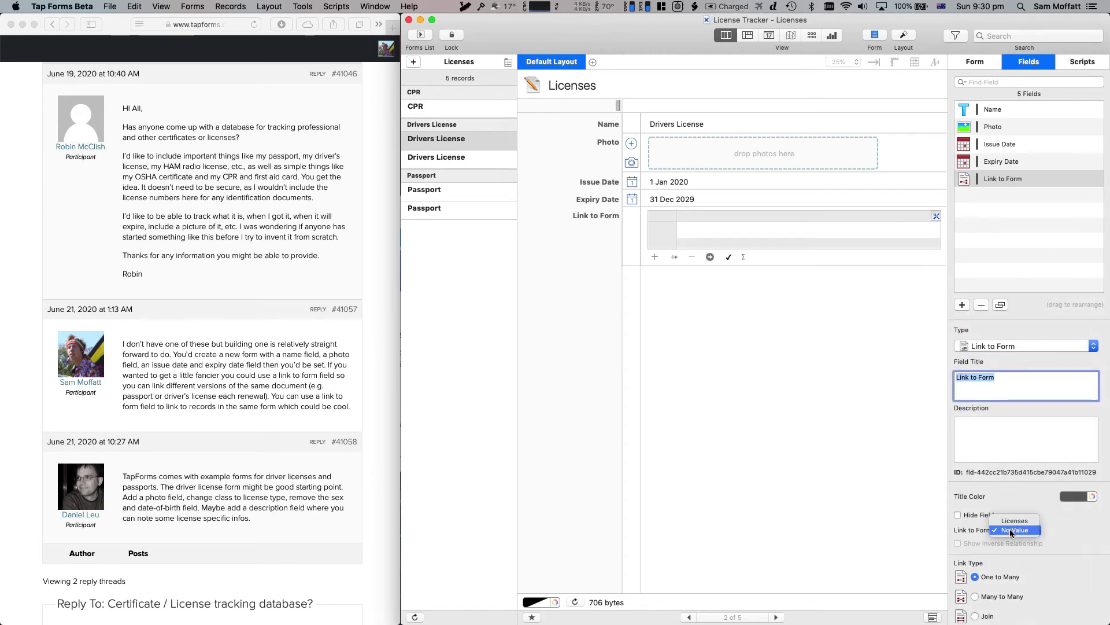
click(1015, 520)
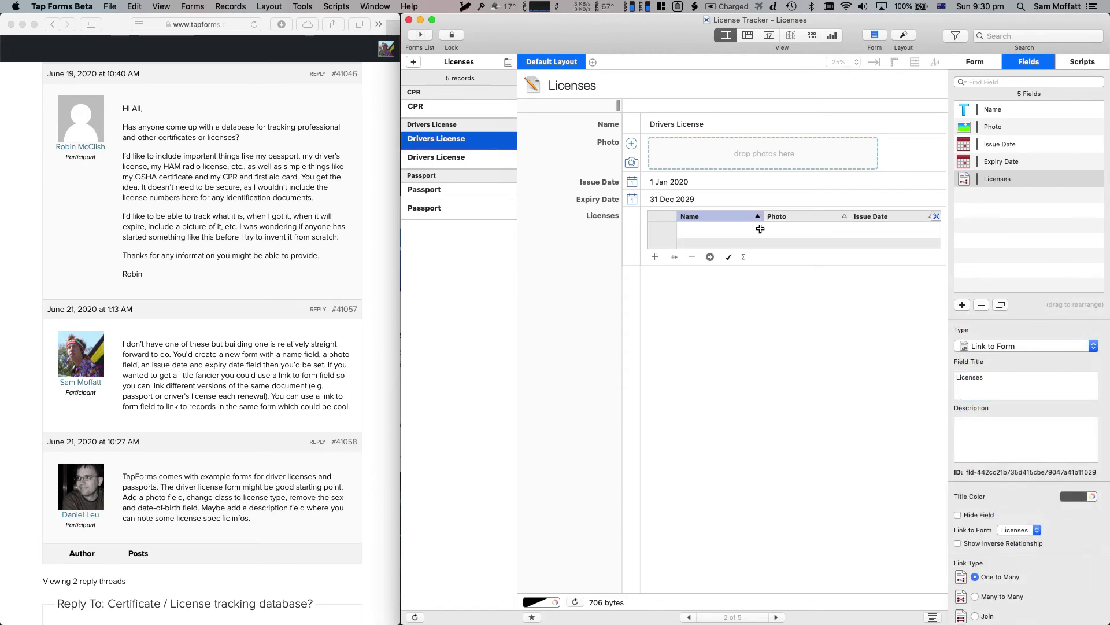
- Link two Drivers License entries into the current record's Licenses table, then view the form settings
click(727, 257)
click(764, 240)
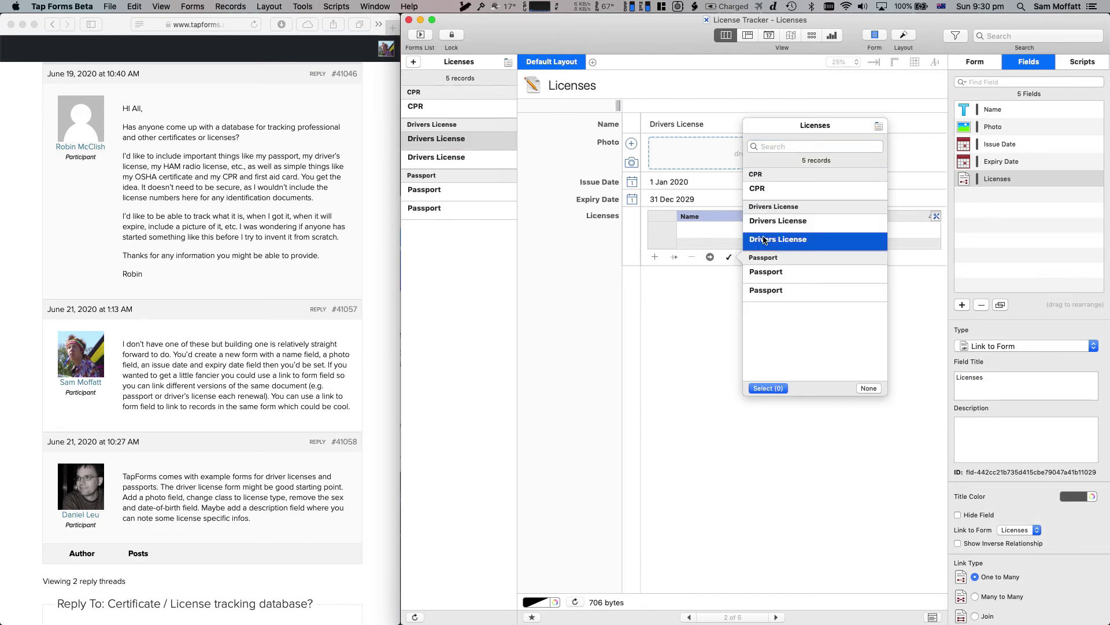
double_click(763, 240)
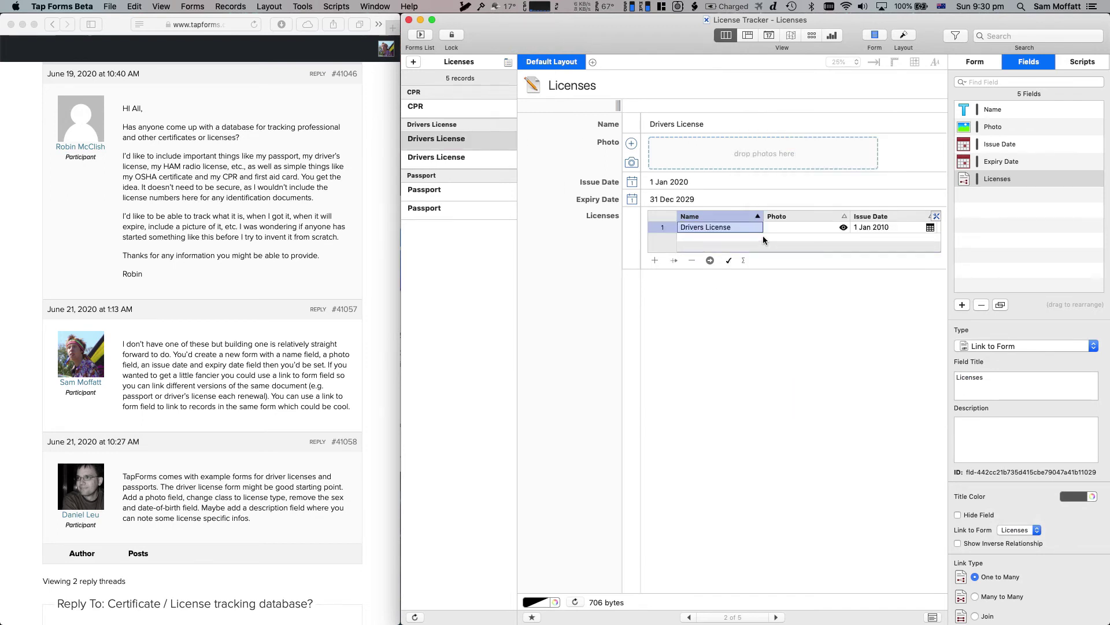
click(721, 259)
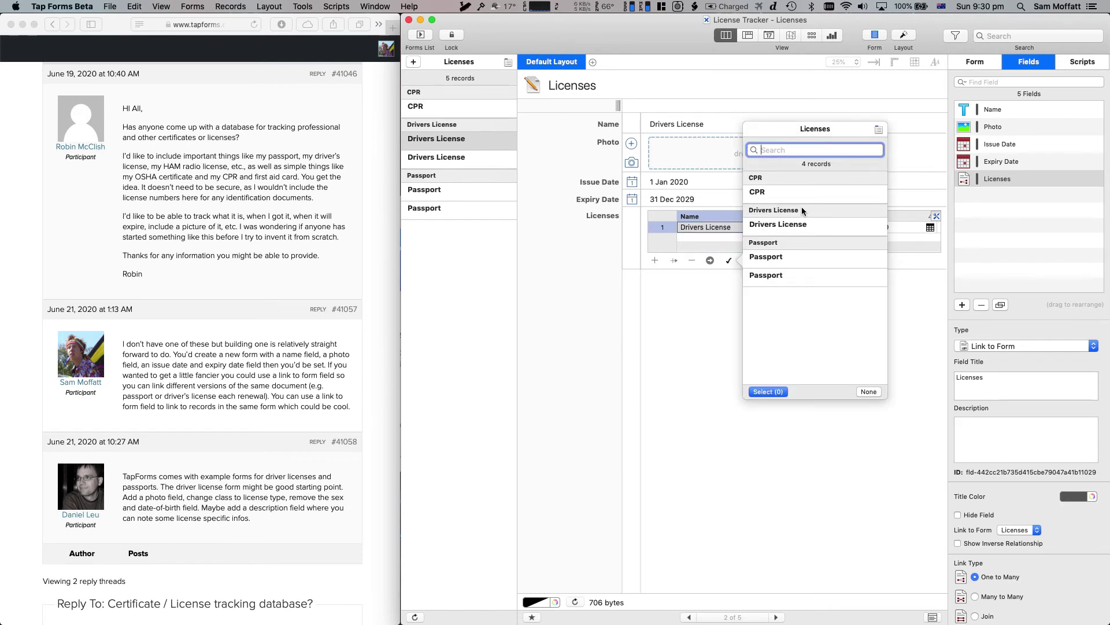
double_click(781, 229)
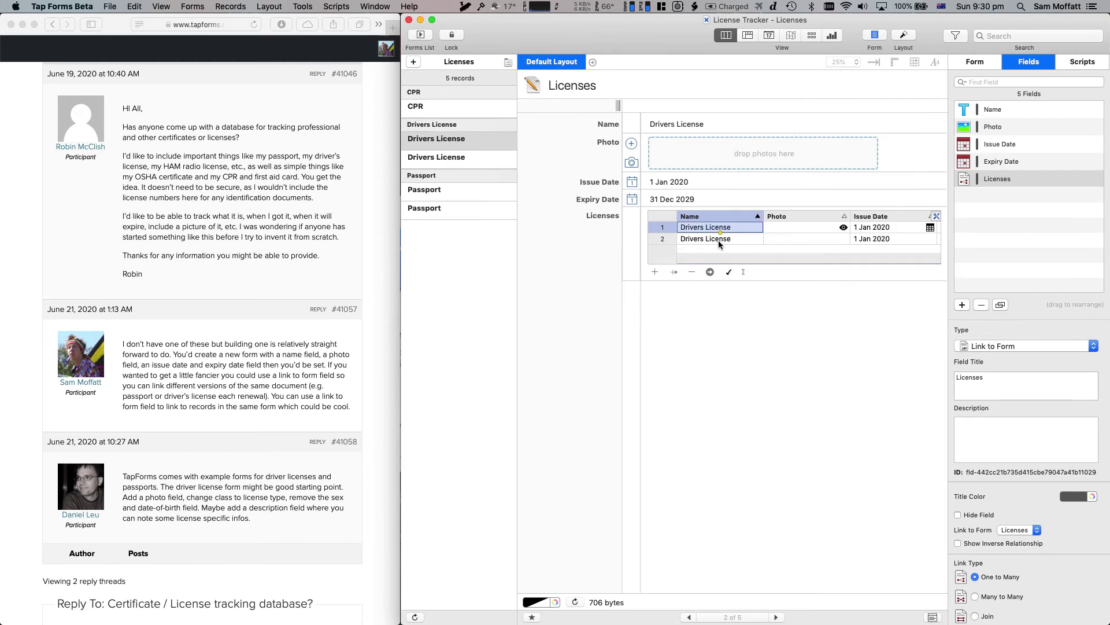
click(727, 274)
click(687, 306)
click(977, 61)
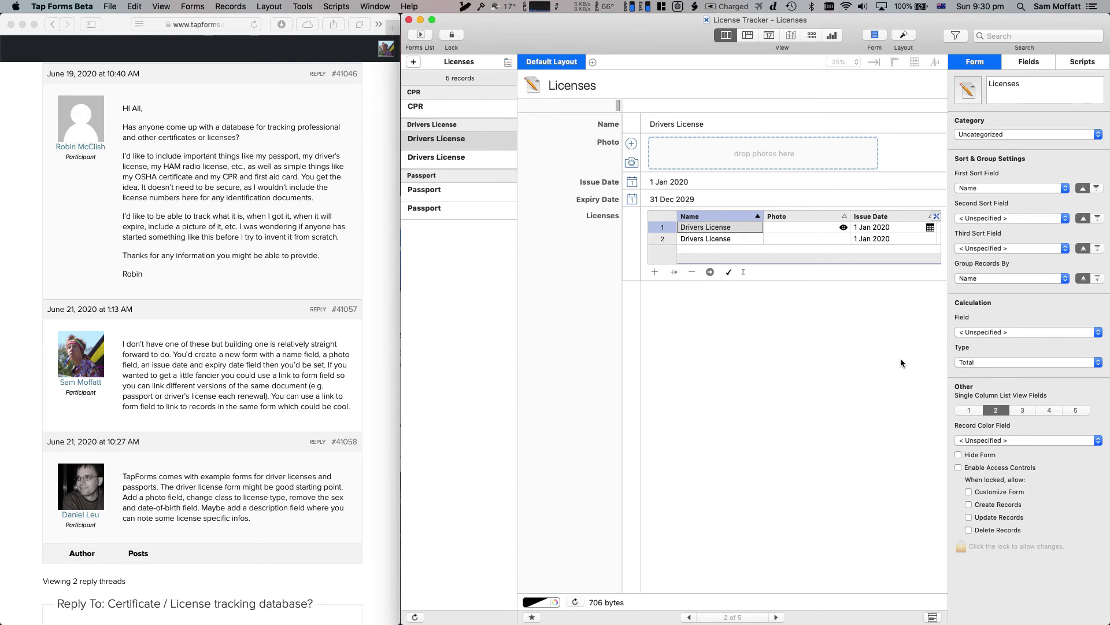
- Show three fields per record in the list and move the Photo field above Name
click(1023, 410)
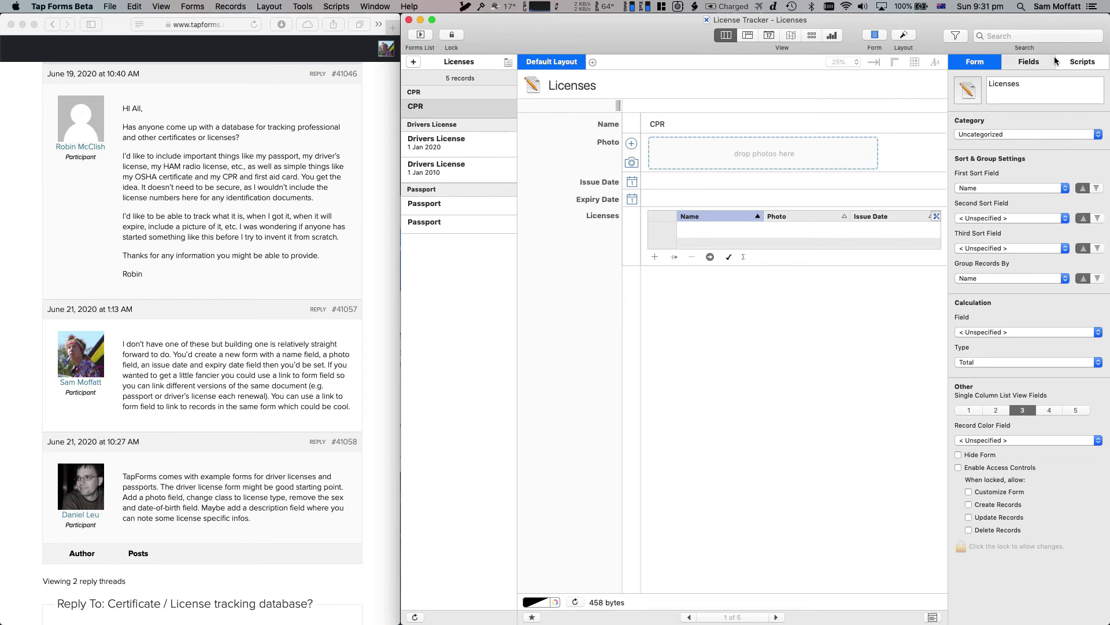
click(1030, 61)
drag(973, 130, 971, 98)
- Increase the Single Column List View Fields to 4 per record
click(975, 61)
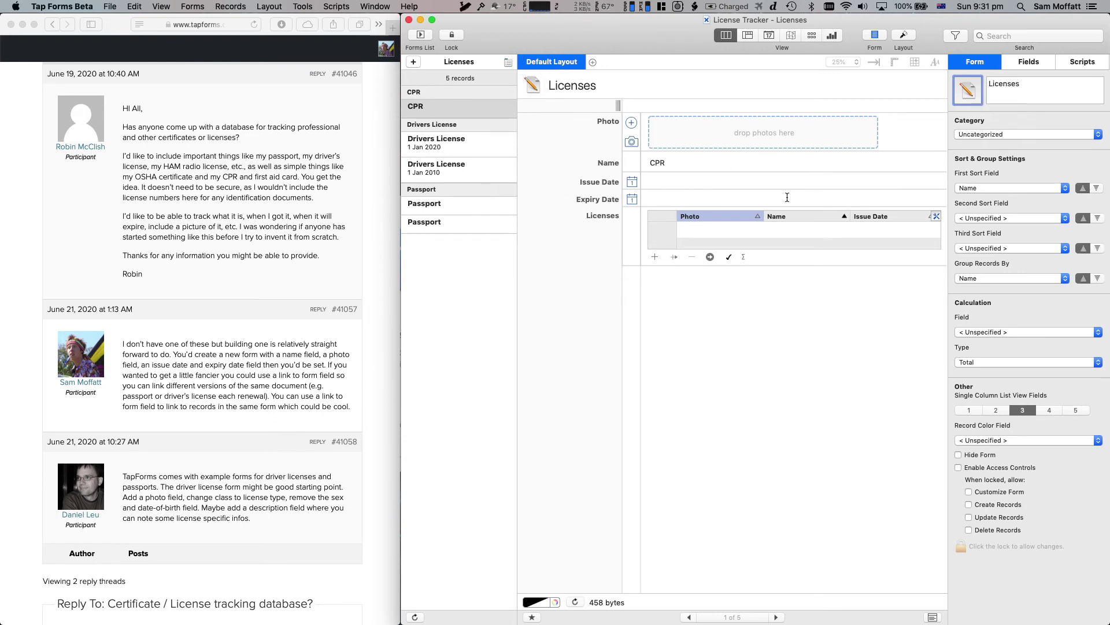
click(1051, 410)
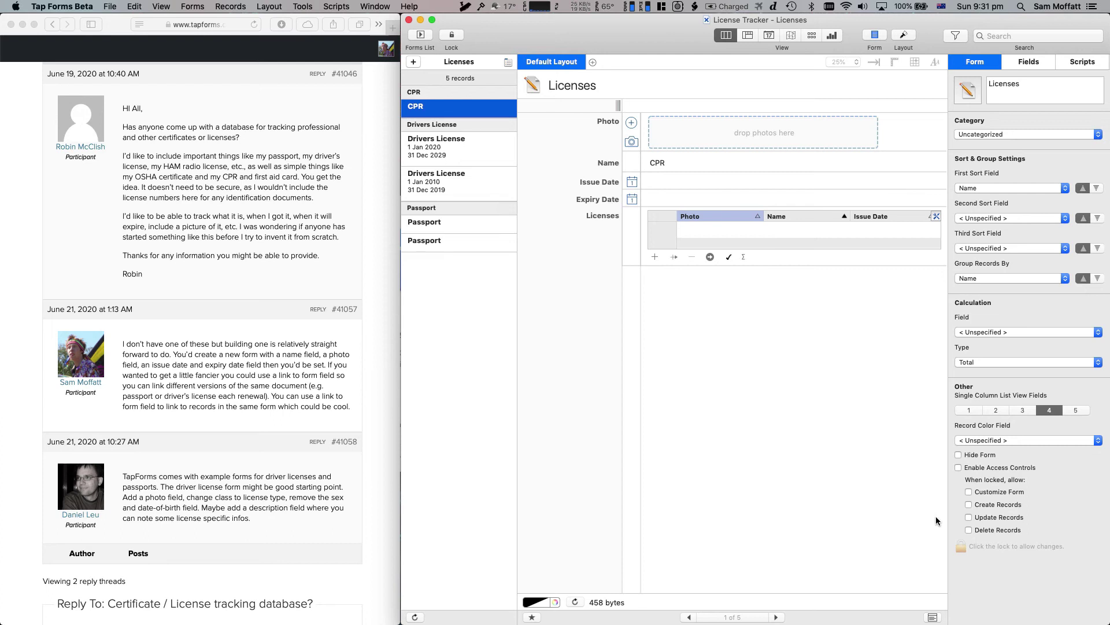
click(1028, 61)
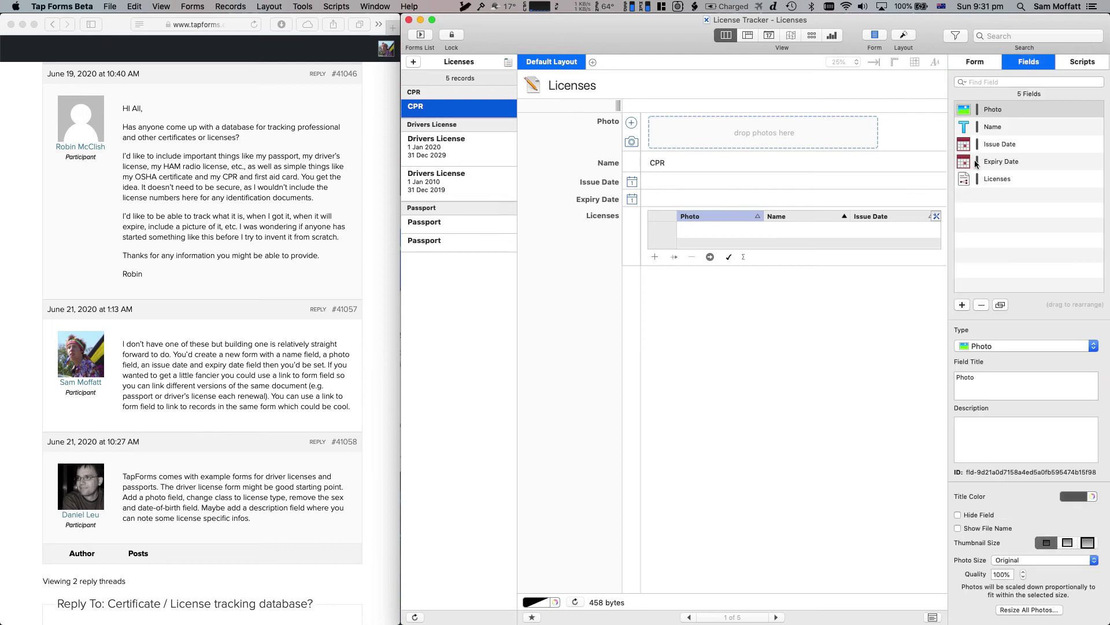
- Turn on Show Title on List View for the Issue Date and Expiry Date fields
click(985, 148)
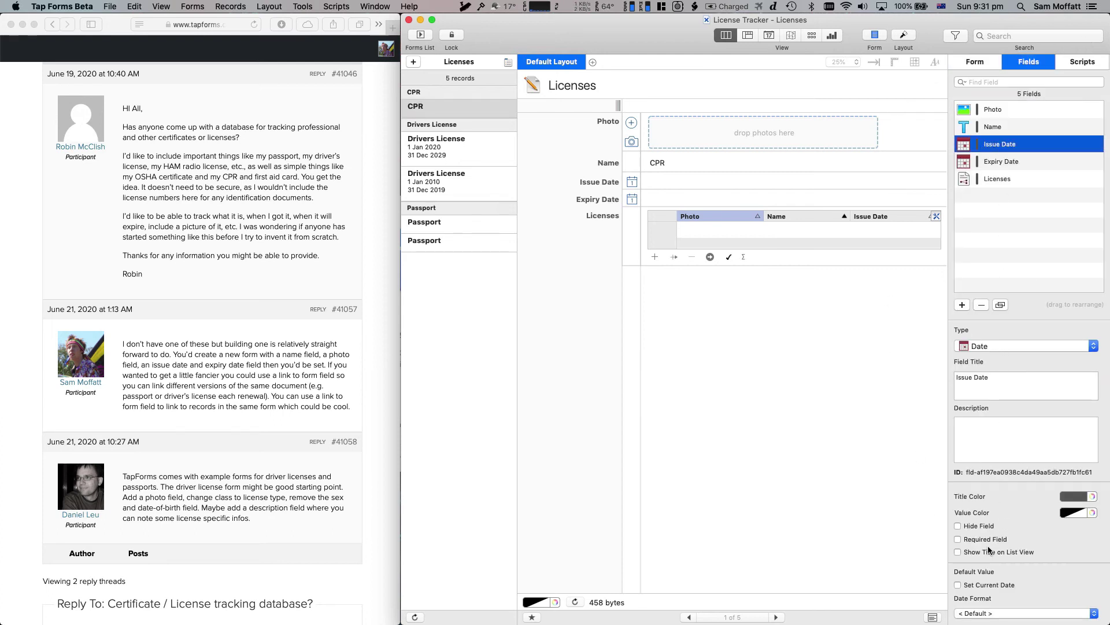
click(1023, 551)
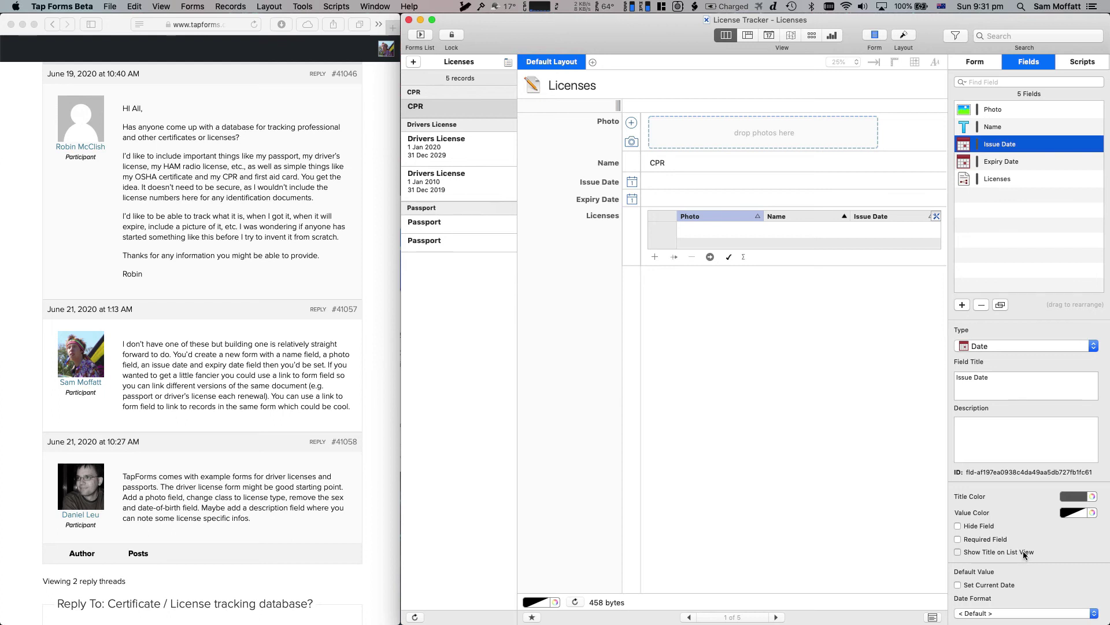
click(983, 161)
click(958, 552)
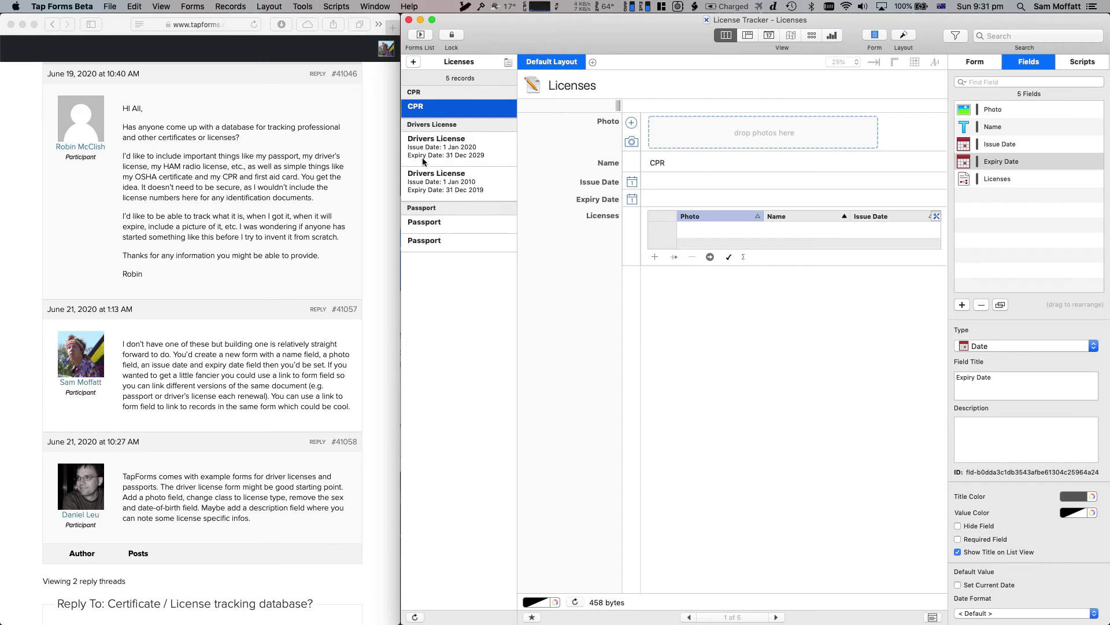
click(991, 64)
click(1021, 66)
- Move Name below Expiry Date and set the list to two fields per record
drag(980, 123, 977, 177)
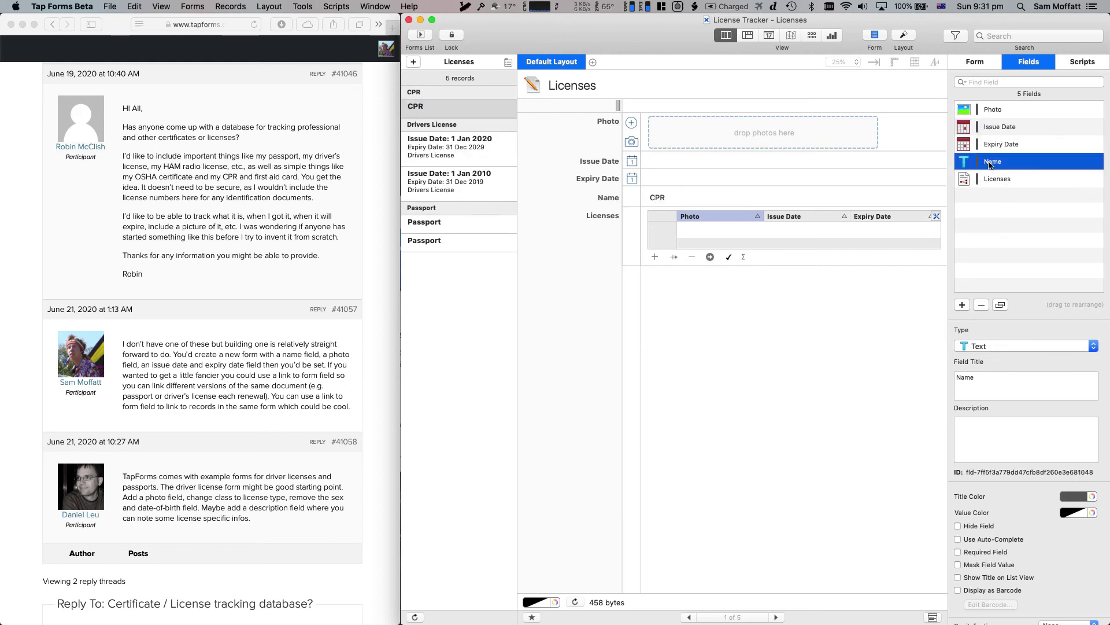
click(975, 61)
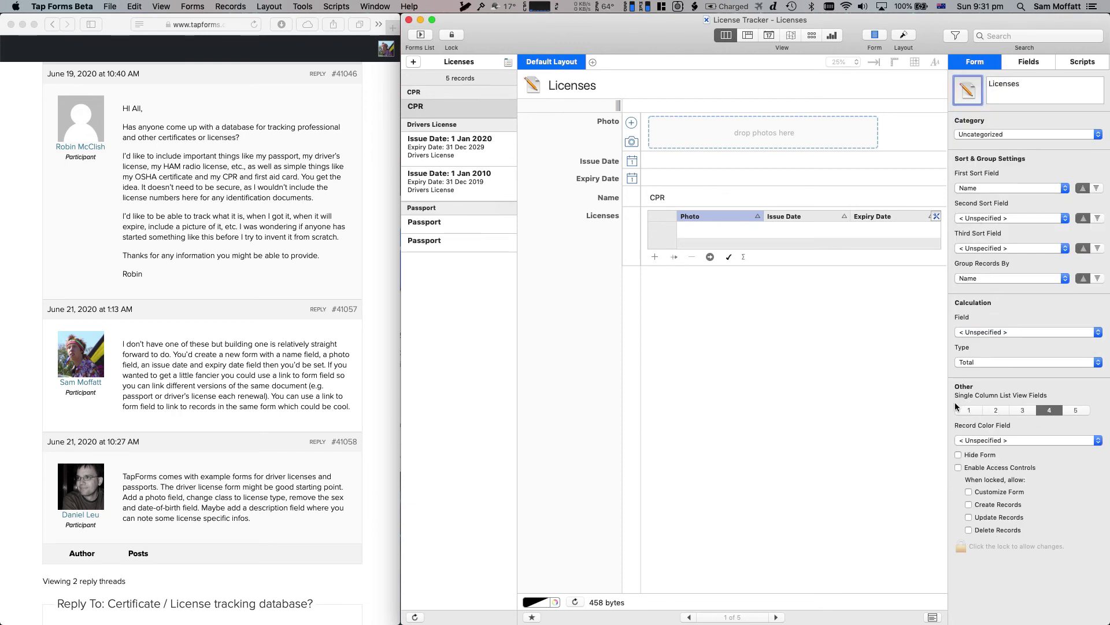
click(1031, 411)
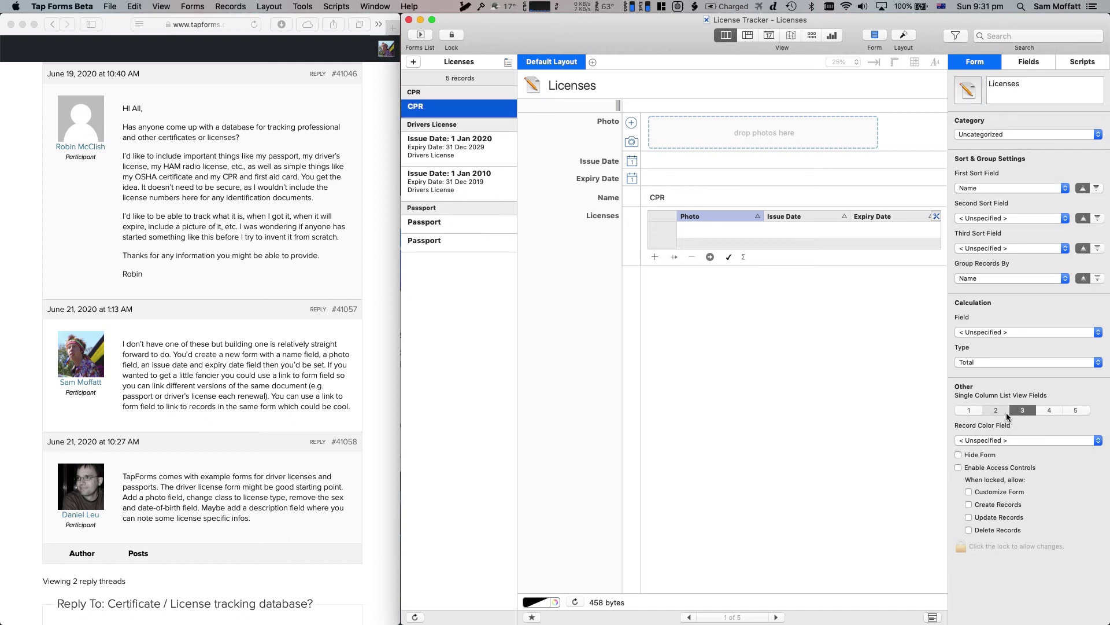
click(1006, 411)
click(1021, 410)
click(1006, 411)
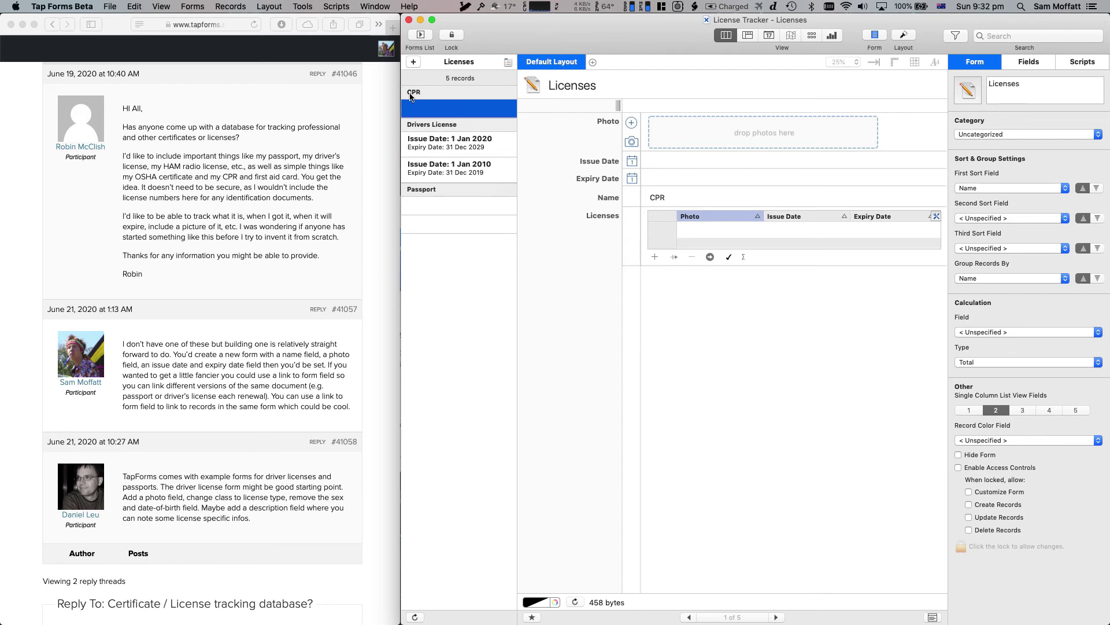
- Remove all linked license rows from the first Drivers License record
click(454, 143)
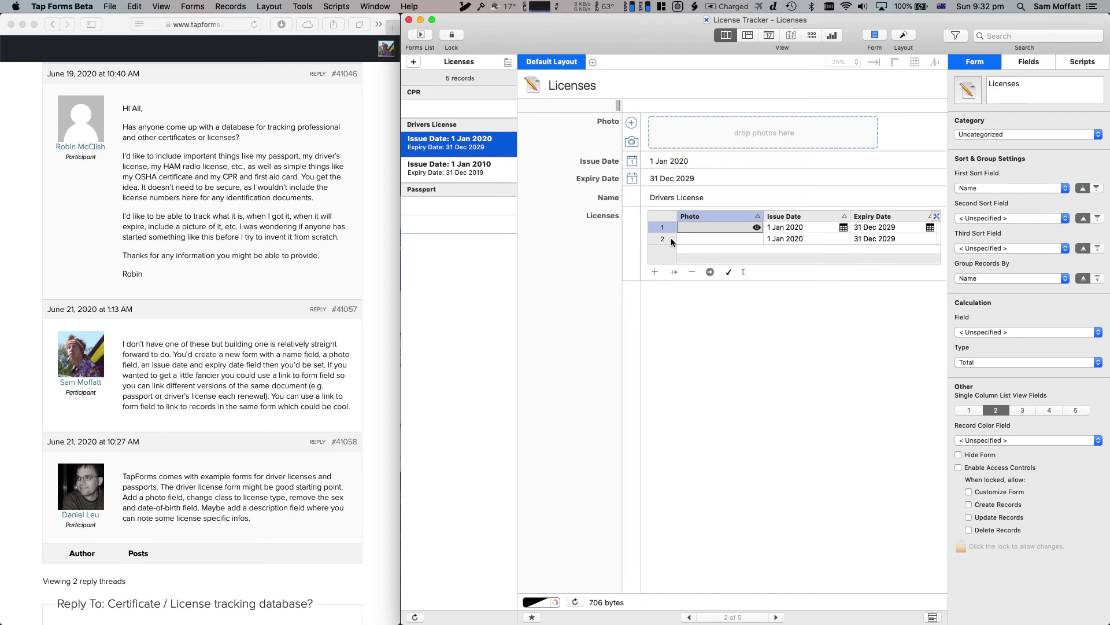
click(691, 271)
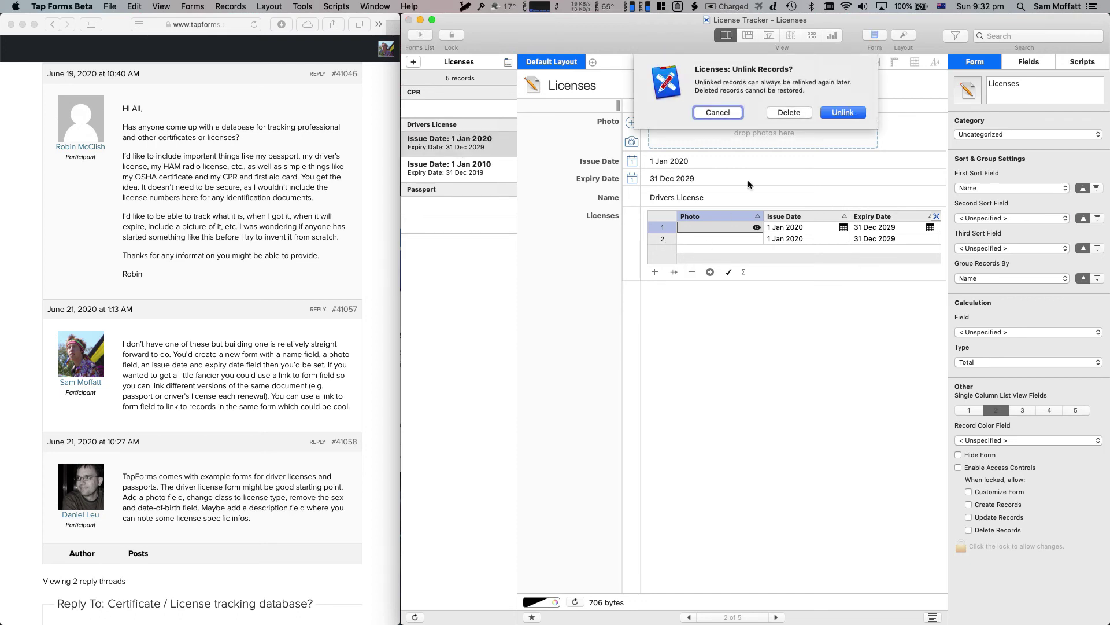
click(840, 114)
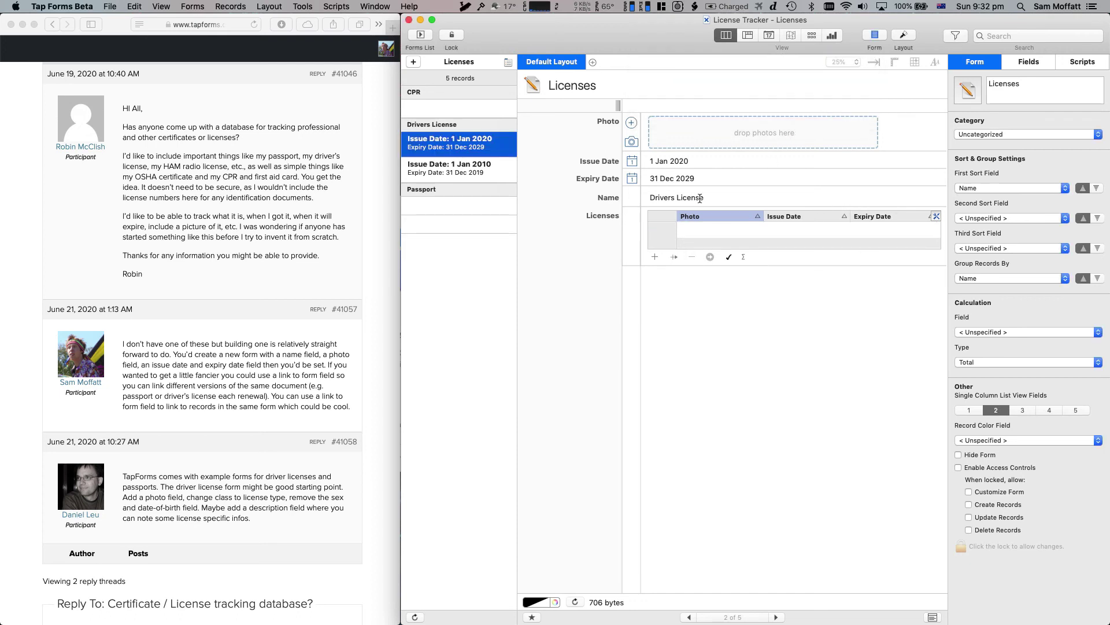
- Link the 1 Jan 2010 Drivers License record and set the list to three fields per record
click(729, 258)
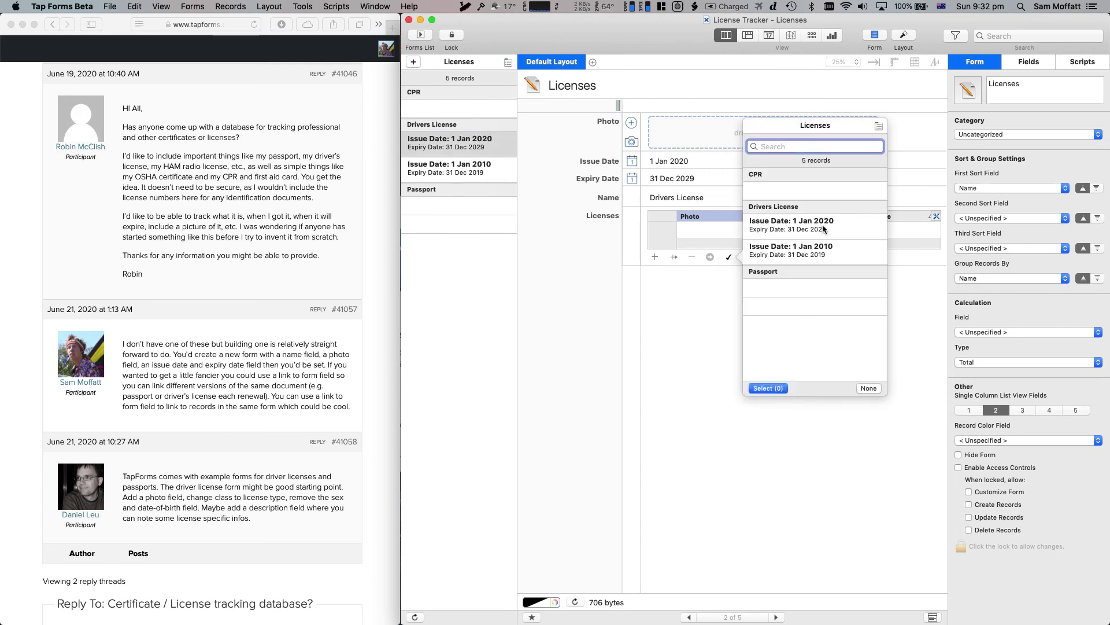
double_click(780, 249)
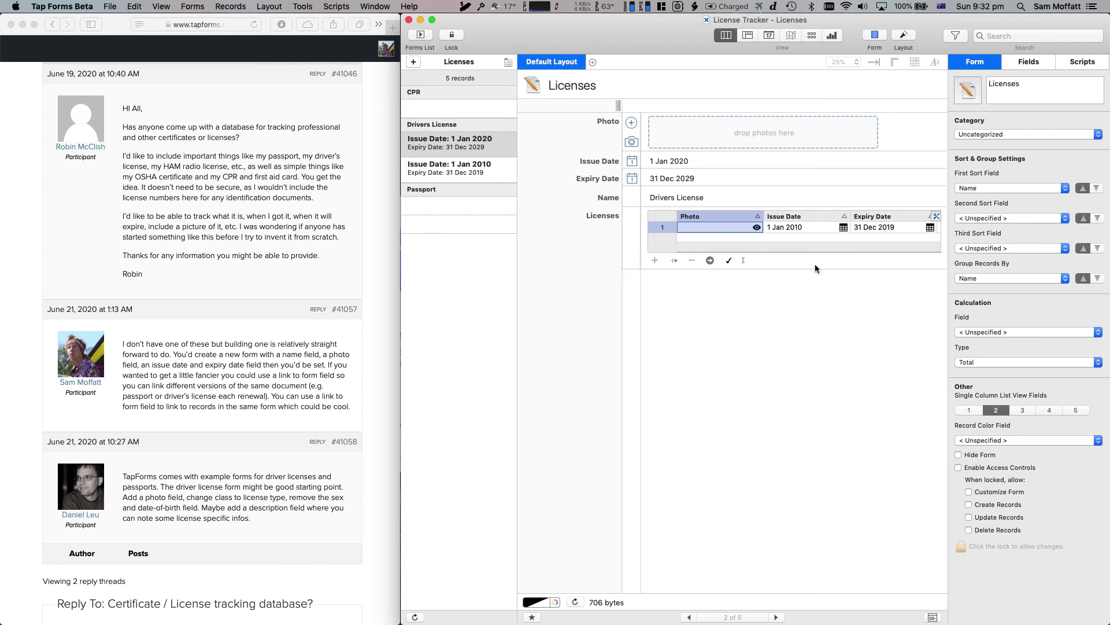
click(1022, 411)
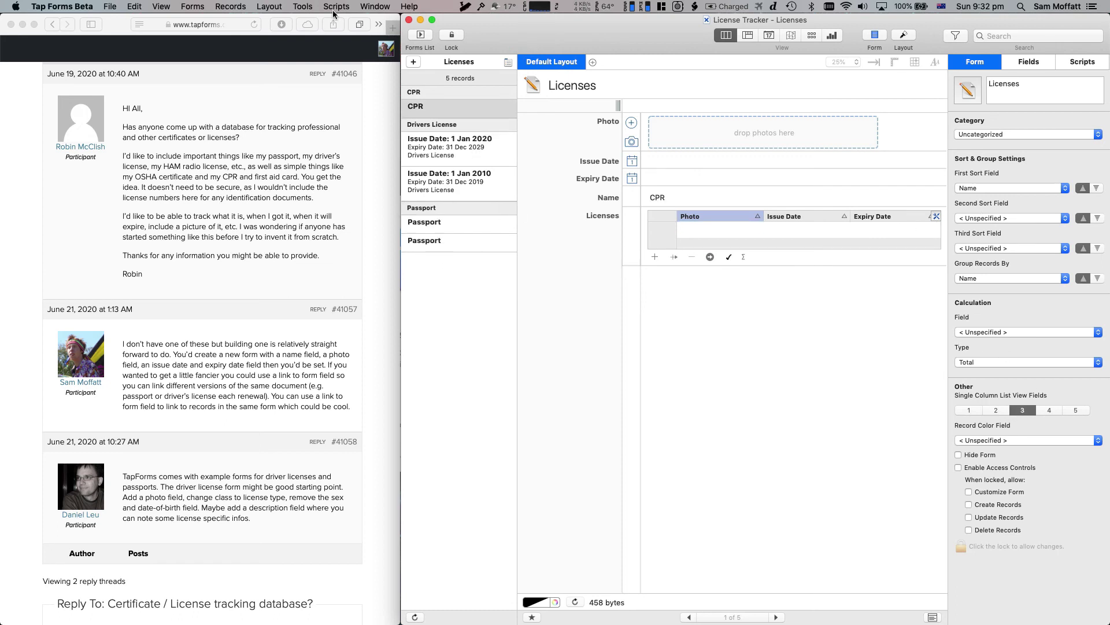
- Select the CPR record and view the form's field list
click(432, 106)
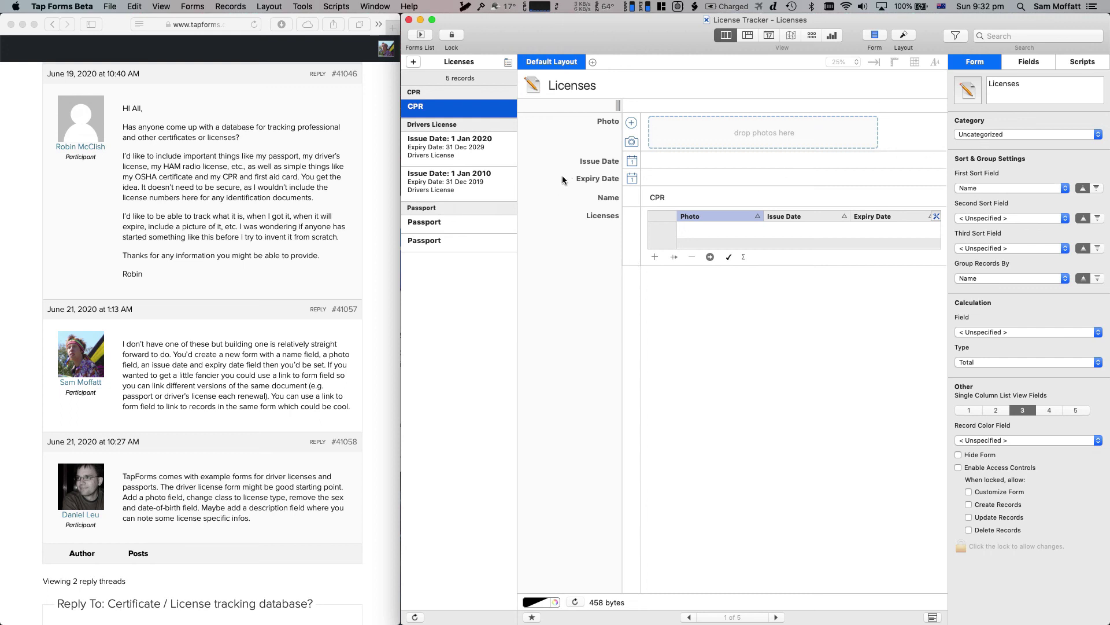
click(1027, 65)
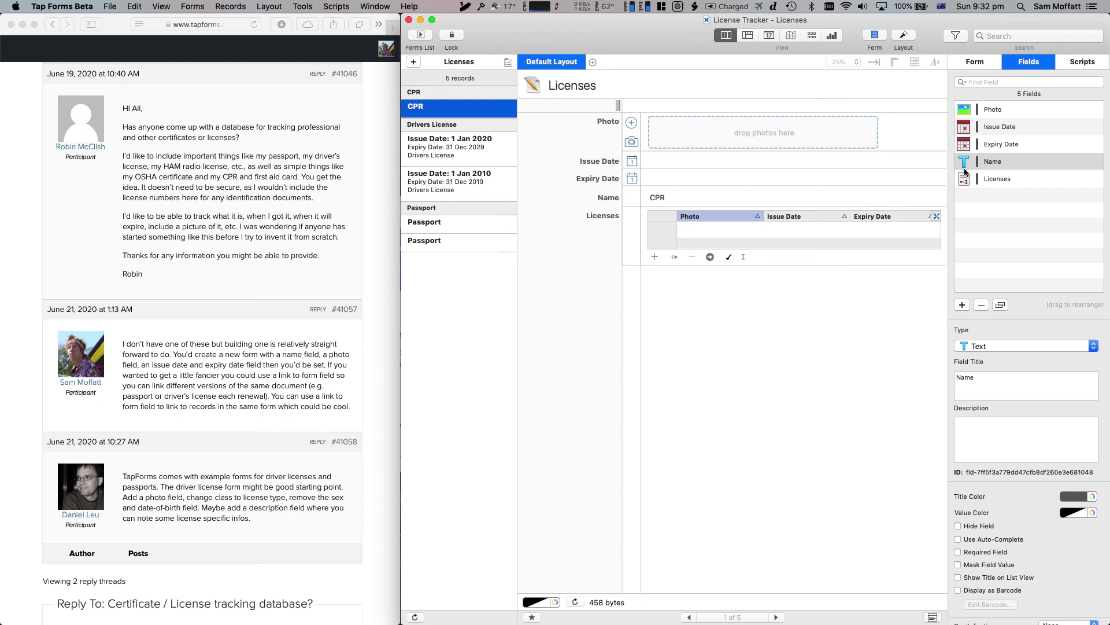
- Move Name back below Photo and delete the Licenses link field
drag(964, 163, 980, 122)
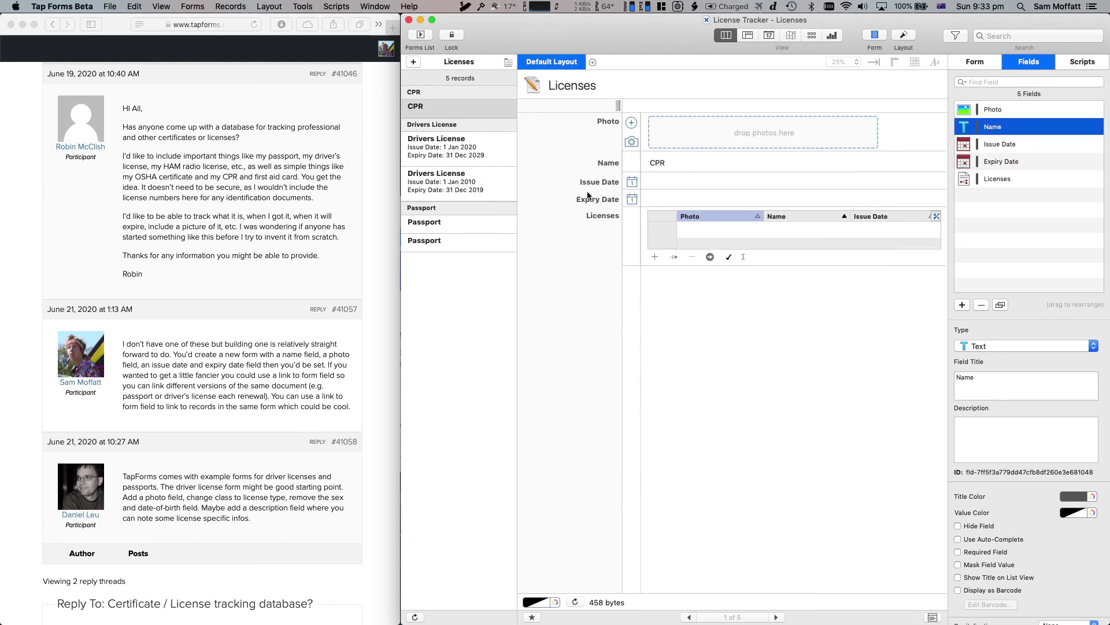
click(970, 180)
click(981, 305)
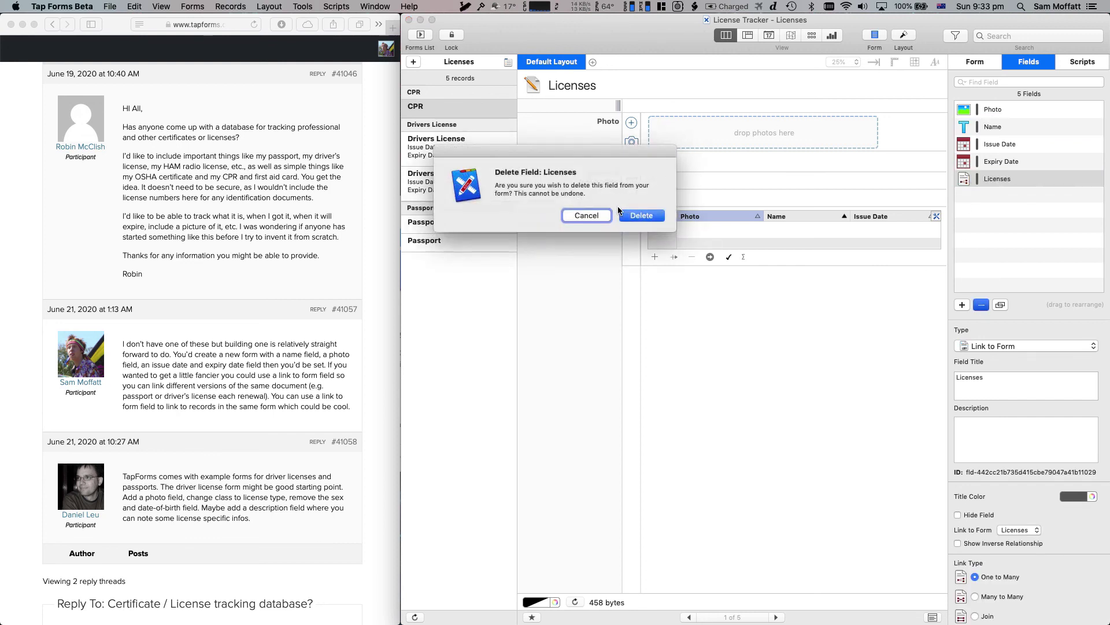
click(629, 216)
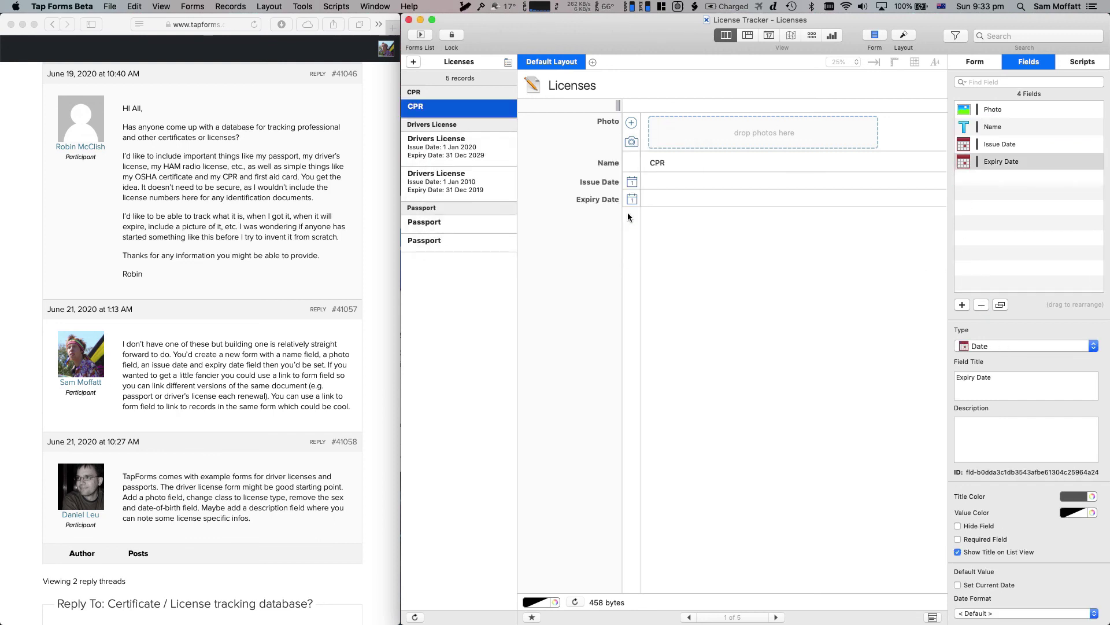